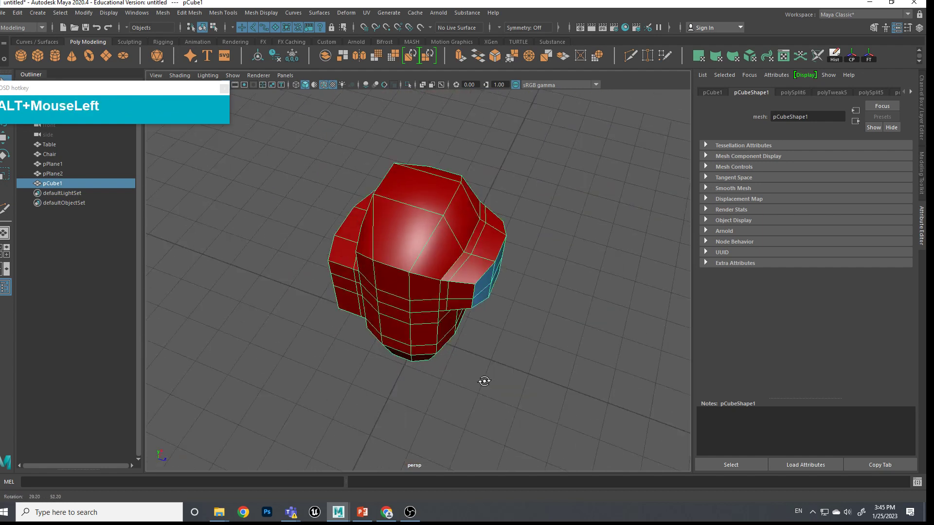
# - Rename the red astronaut model pCube1 to AmongUs_01
pyautogui.scroll(2, 500, 349)
pyautogui.moveTo(174, 96); pyautogui.dragTo(274, 110)
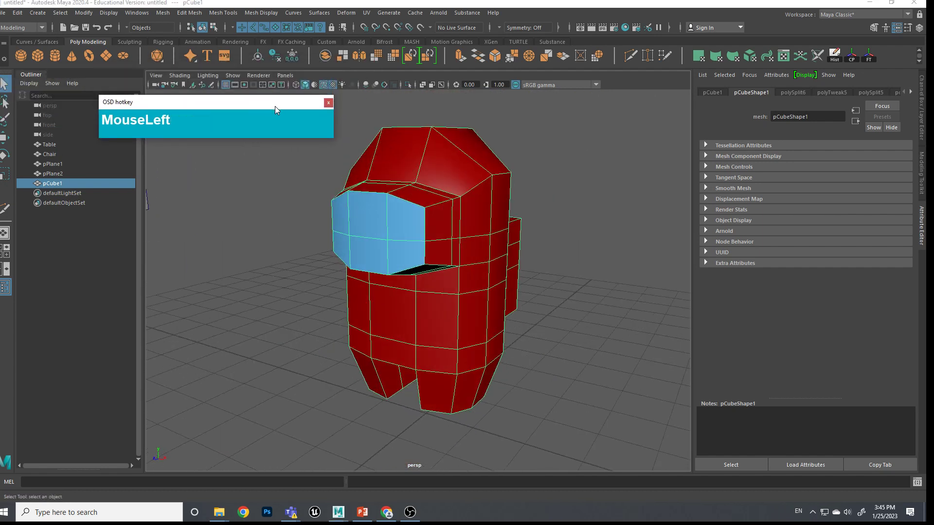
pyautogui.keyDown('alt'); pyautogui.moveTo(533, 235); pyautogui.dragTo(535, 250, button='middle'); pyautogui.keyUp('alt')
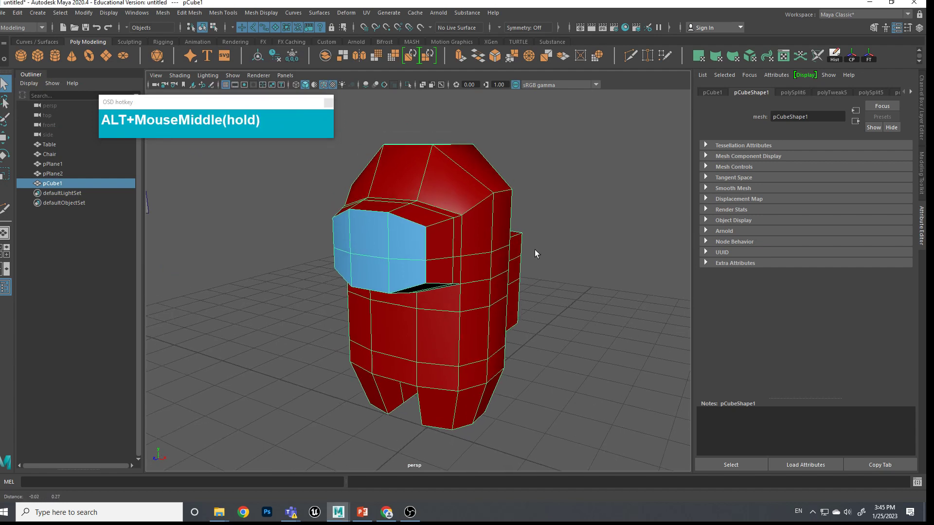
pyautogui.click(65, 183)
pyautogui.doubleClick(66, 183)
pyautogui.write('AmongUs_01')
pyautogui.press('Return')
pyautogui.click(480, 361)
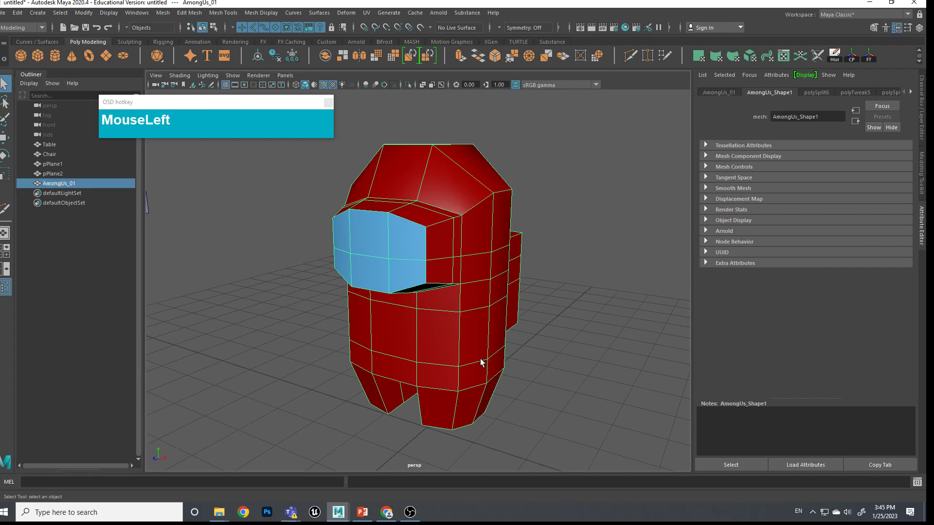
# - Deselect the red astronaut and create a new polygon cube at the centre of the grid
pyautogui.press('w')
pyautogui.keyDown('alt'); pyautogui.moveTo(371, 315); pyautogui.dragTo(454, 349); pyautogui.keyUp('alt')
pyautogui.click(453, 349)
pyautogui.keyDown('alt'); pyautogui.moveTo(454, 390); pyautogui.dragTo(439, 384, button='middle'); pyautogui.keyUp('alt')
pyautogui.scroll(-3, 452, 389)
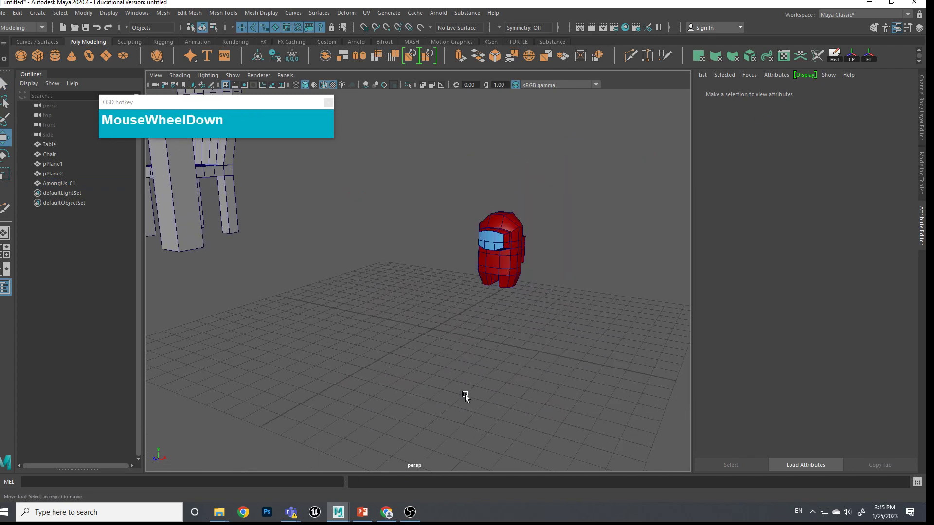
pyautogui.scroll(-3, 425, 350)
pyautogui.keyDown('alt'); pyautogui.moveTo(425, 350); pyautogui.dragTo(595, 407, button='middle'); pyautogui.keyUp('alt')
pyautogui.scroll(5, 446, 386)
pyautogui.keyDown('alt'); pyautogui.moveTo(468, 387); pyautogui.dragTo(389, 372, button='middle'); pyautogui.keyUp('alt')
pyautogui.keyDown('shift'); pyautogui.moveTo(380, 342); pyautogui.dragTo(389, 359, button='right'); pyautogui.keyUp('shift')
pyautogui.scroll(5, 400, 379)
# - Move the new cube straight up above the grid to a Translate Y of 2.97
pyautogui.keyDown('alt'); pyautogui.moveTo(400, 380); pyautogui.dragTo(389, 369, button='middle'); pyautogui.keyUp('alt')
pyautogui.keyDown('alt'); pyautogui.moveTo(389, 419); pyautogui.dragTo(381, 373); pyautogui.keyUp('alt')
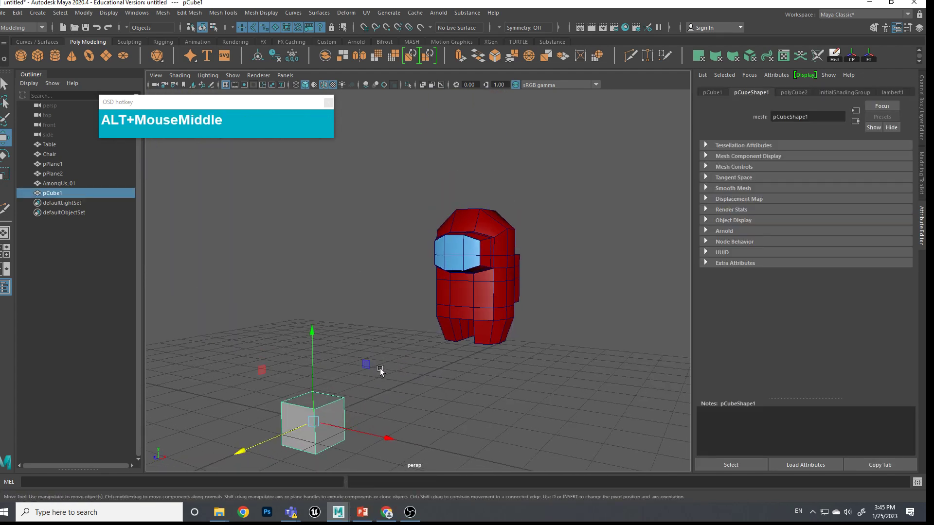
pyautogui.keyDown('alt'); pyautogui.moveTo(382, 373); pyautogui.dragTo(392, 300, button='middle'); pyautogui.keyUp('alt')
pyautogui.moveTo(398, 291); pyautogui.dragTo(393, 163)
pyautogui.click(395, 357)
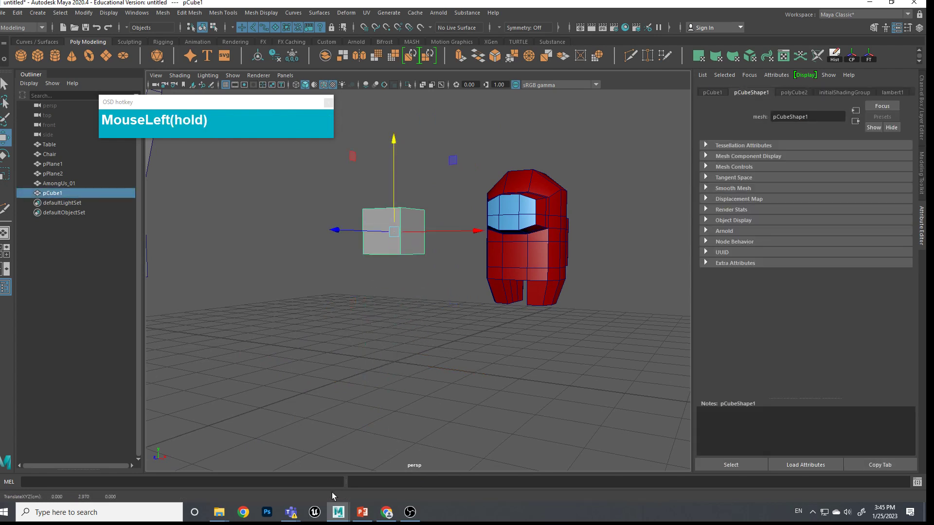
# - Switch to Chrome and enlarge the blue Among Us astronaut image to study its body shape as a reference
pyautogui.click(387, 513)
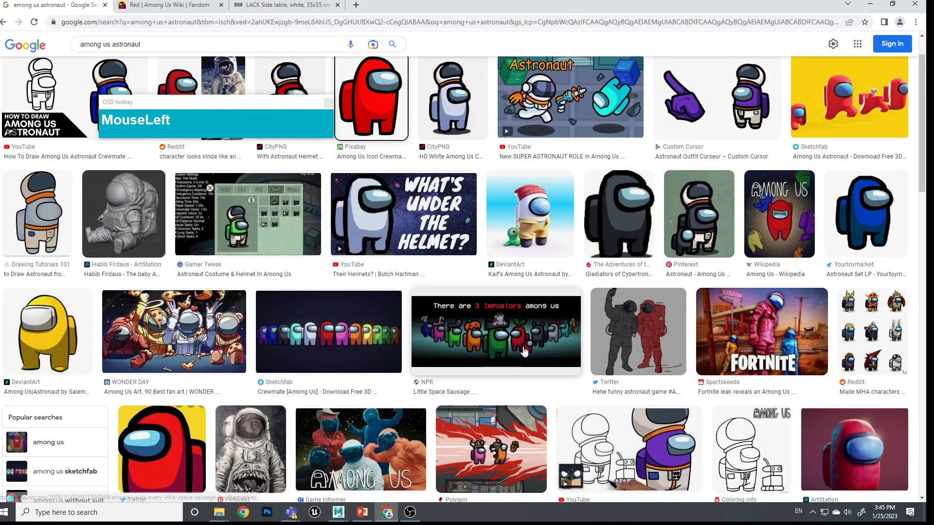
pyautogui.click(874, 221)
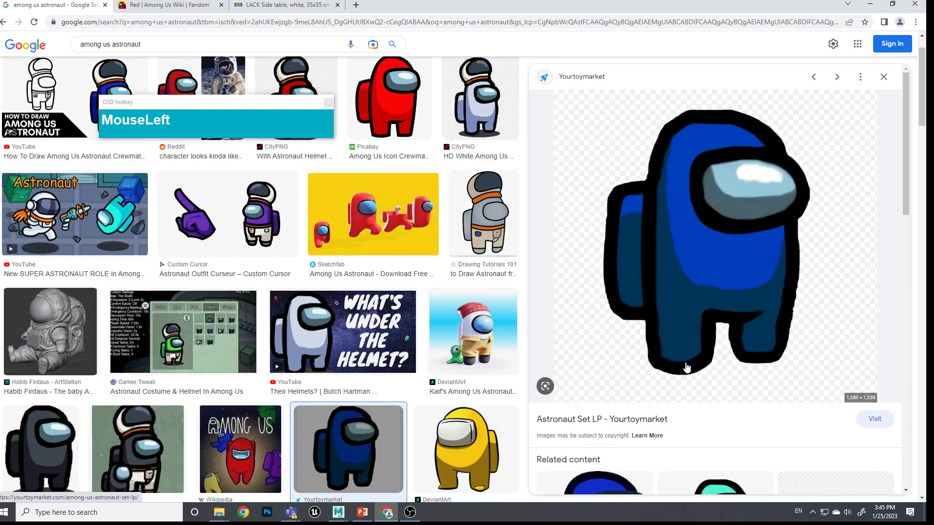
pyautogui.click(870, 5)
# - Set the new cube's Subdivisions Width to 3 and Subdivisions Depth to 3
pyautogui.keyDown('alt'); pyautogui.moveTo(536, 340); pyautogui.dragTo(424, 325); pyautogui.keyUp('alt')
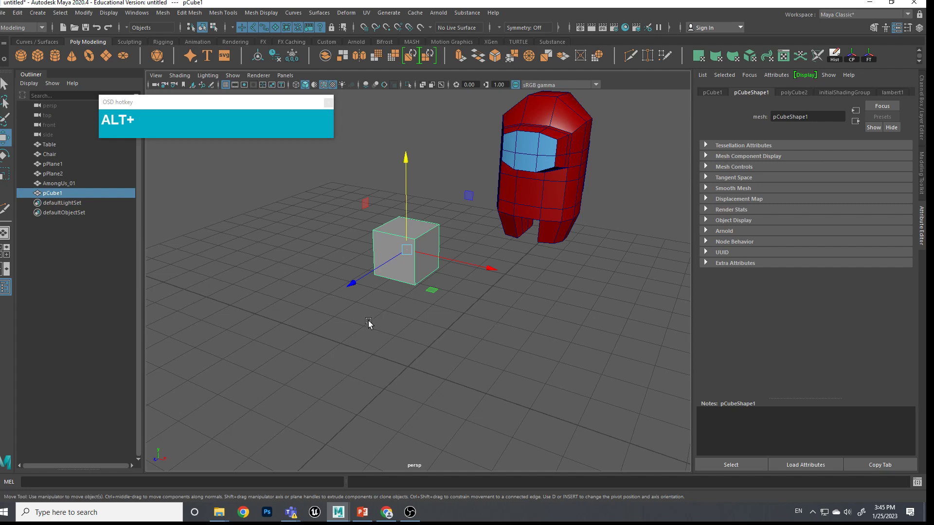
pyautogui.hotkey('ctrl', 'a')
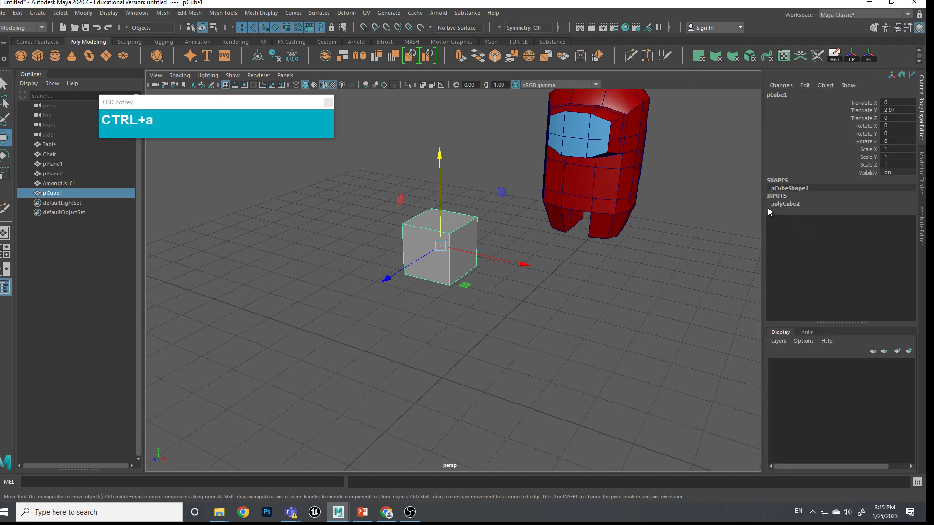
pyautogui.click(780, 205)
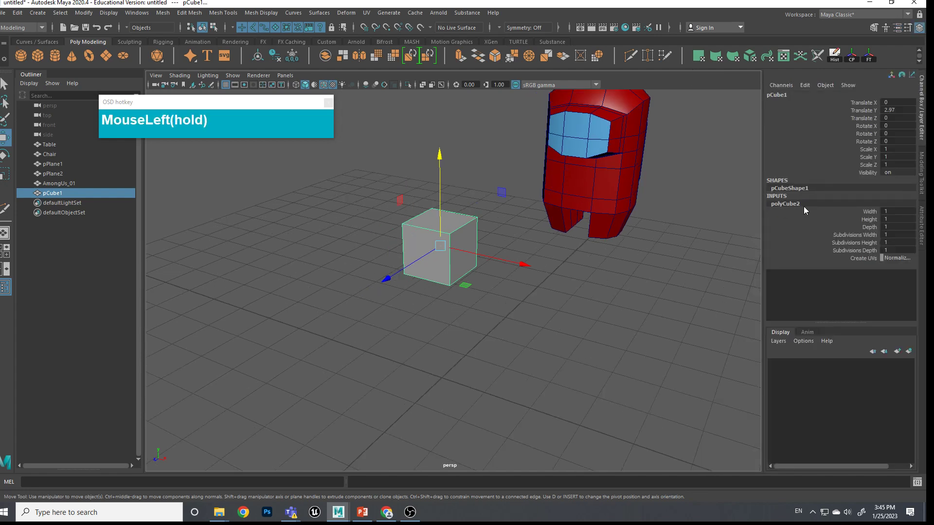
pyautogui.click(871, 240)
pyautogui.moveTo(684, 260); pyautogui.dragTo(693, 260, button='middle')
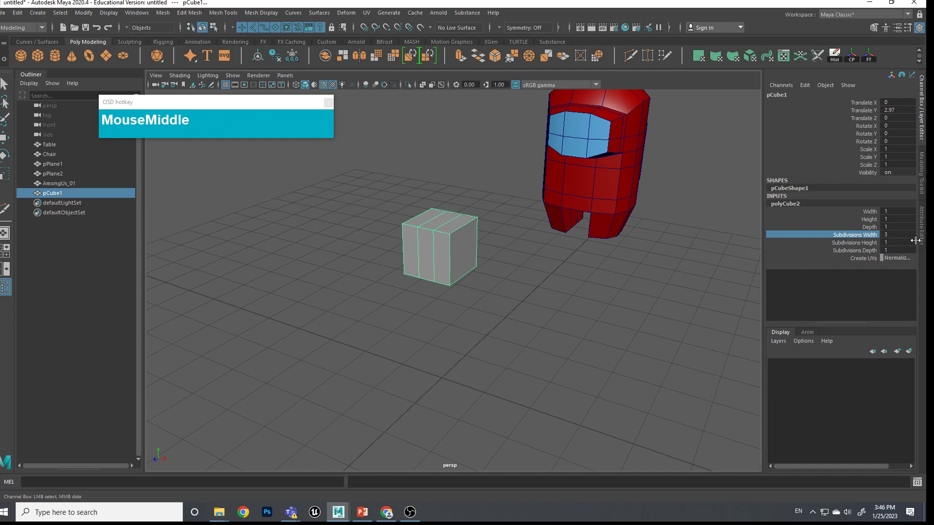
pyautogui.click(853, 250)
pyautogui.moveTo(614, 266); pyautogui.dragTo(628, 266, button='middle')
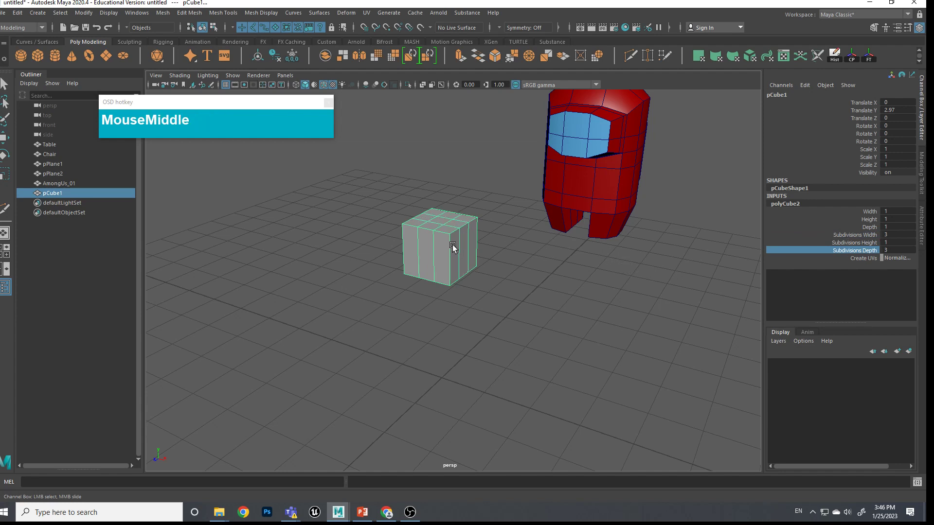
pyautogui.scroll(2, 541, 237)
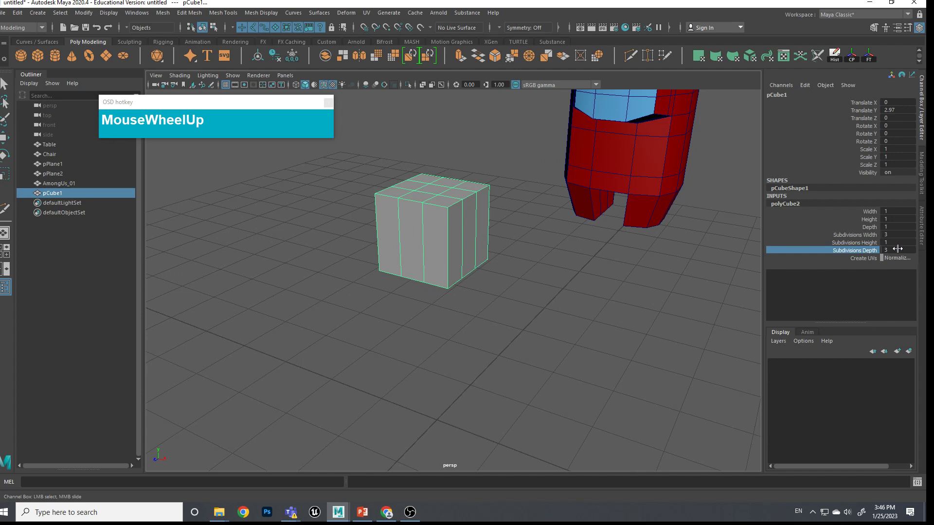
# - Set the cube's Height to 1.8 in its polyCube2 construction inputs
pyautogui.keyDown('alt'); pyautogui.moveTo(527, 253); pyautogui.dragTo(529, 297, button='middle'); pyautogui.keyUp('alt')
pyautogui.click(868, 220)
pyautogui.moveTo(652, 270); pyautogui.dragTo(669, 272, button='middle')
pyautogui.keyDown('alt'); pyautogui.moveTo(669, 272); pyautogui.dragTo(611, 298); pyautogui.keyUp('alt')
pyautogui.keyDown('alt'); pyautogui.moveTo(579, 299); pyautogui.dragTo(515, 300, button='middle'); pyautogui.keyUp('alt')
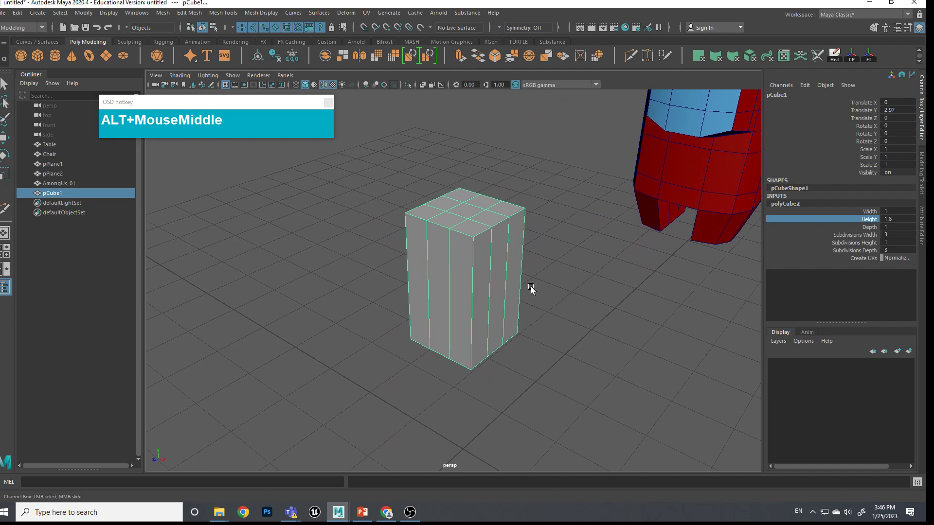
pyautogui.keyDown('alt'); pyautogui.moveTo(515, 267); pyautogui.dragTo(487, 311, button='middle'); pyautogui.keyUp('alt')
pyautogui.keyDown('alt'); pyautogui.moveTo(486, 319); pyautogui.dragTo(620, 264); pyautogui.keyUp('alt')
pyautogui.keyDown('alt'); pyautogui.moveTo(692, 213); pyautogui.dragTo(634, 242, button='middle'); pyautogui.keyUp('alt')
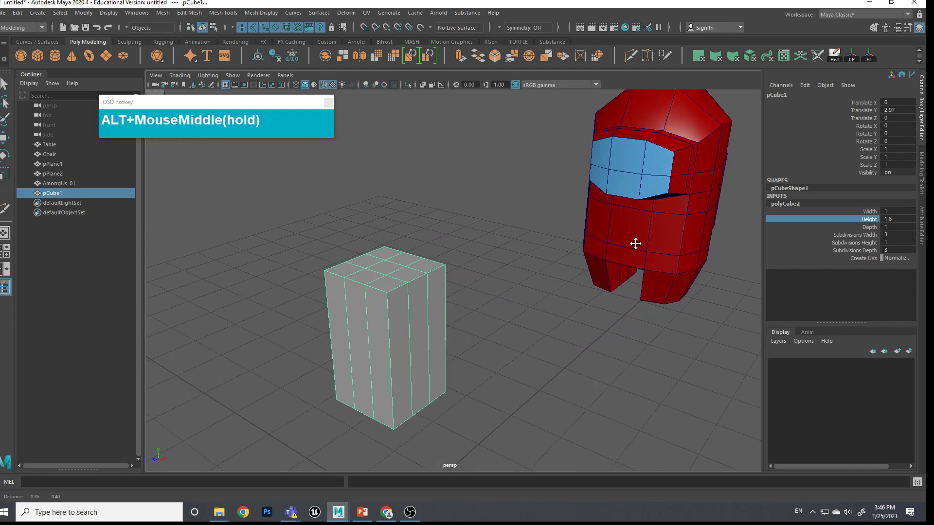
pyautogui.keyDown('alt'); pyautogui.moveTo(438, 330); pyautogui.dragTo(451, 300, button='middle'); pyautogui.keyUp('alt')
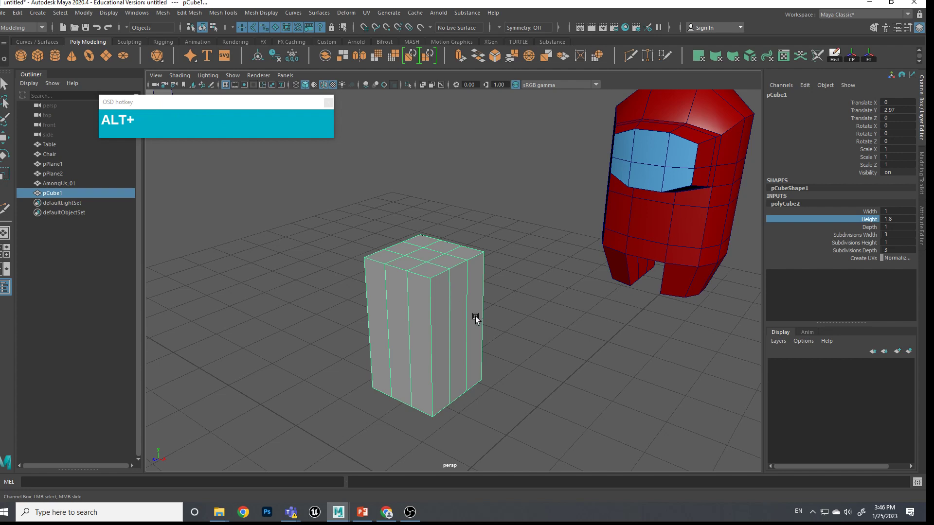
pyautogui.keyDown('alt'); pyautogui.moveTo(474, 316); pyautogui.dragTo(472, 302, button='middle'); pyautogui.keyUp('alt')
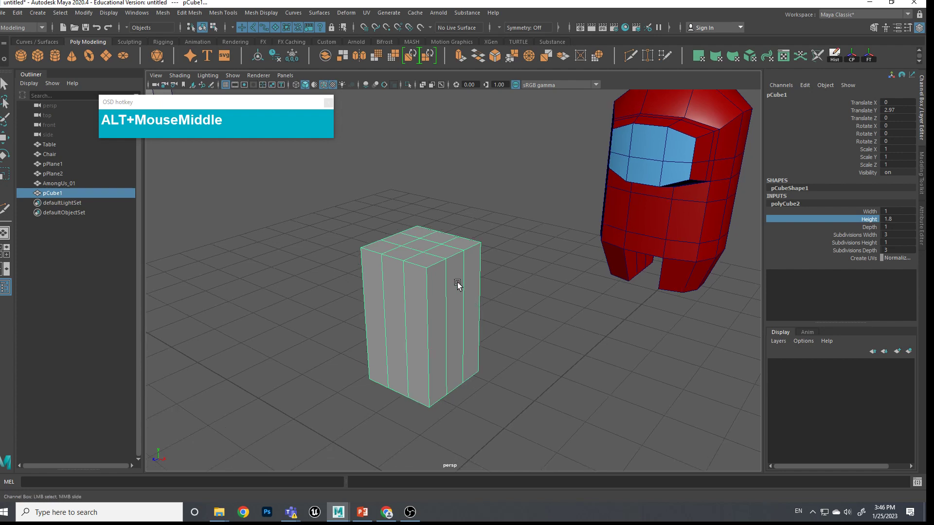
# - Select the four vertical corner edges of the box in edge mode
pyautogui.press('F10')
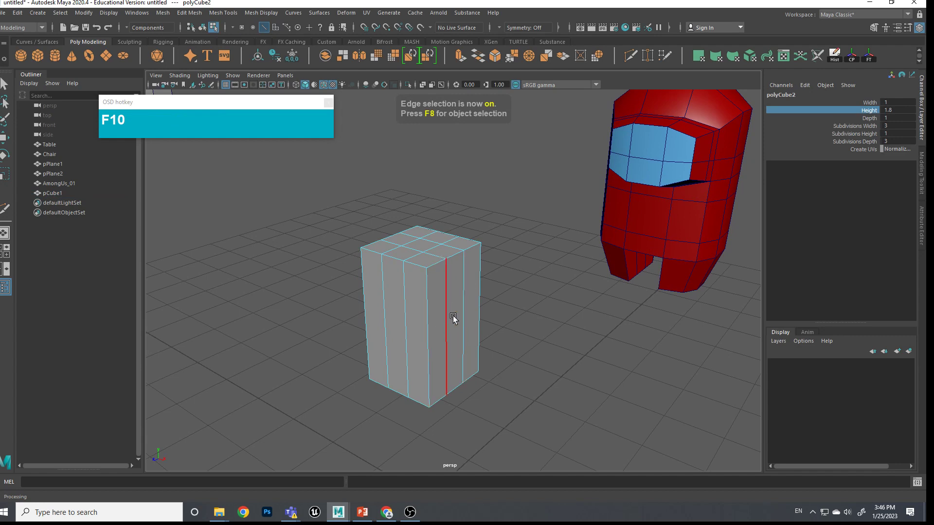
pyautogui.click(921, 170)
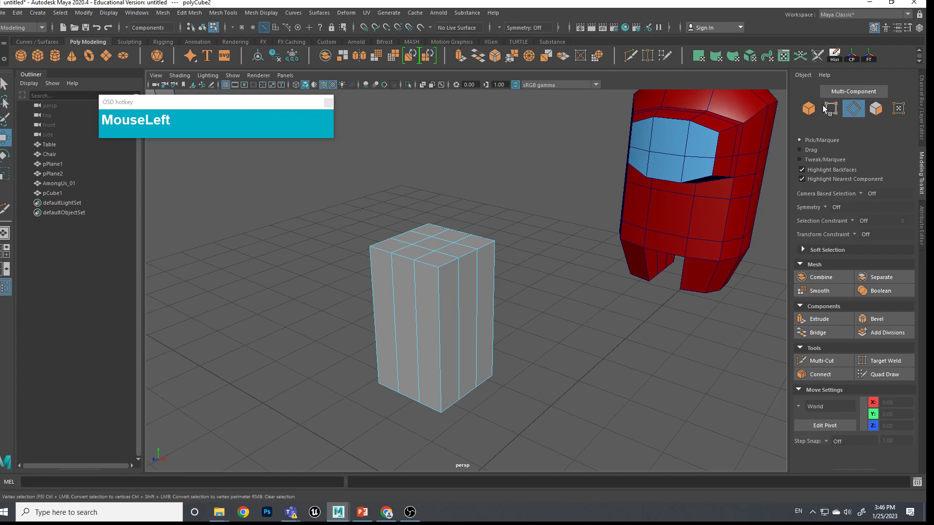
pyautogui.keyDown('alt'); pyautogui.moveTo(532, 364); pyautogui.dragTo(531, 364); pyautogui.keyUp('alt')
pyautogui.click(438, 323)
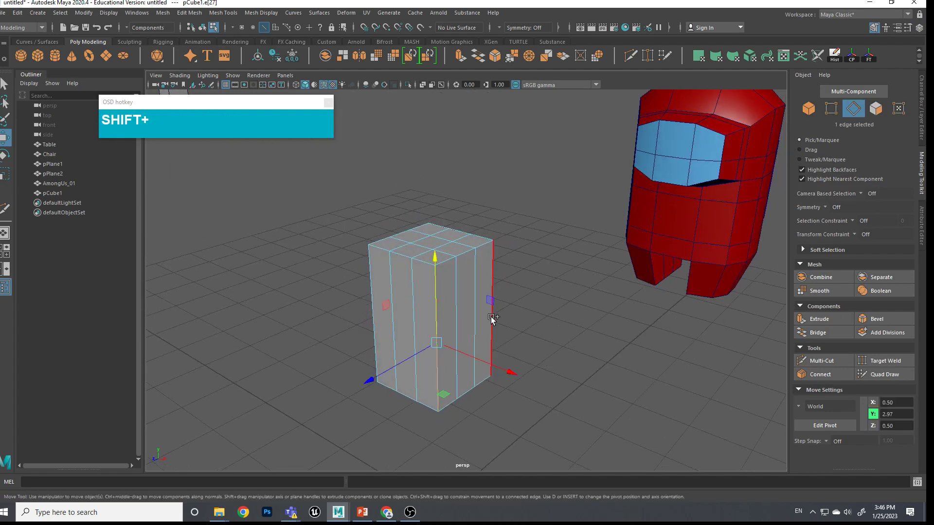
pyautogui.keyDown('shift'); pyautogui.click(492, 287); pyautogui.keyUp('shift')
pyautogui.keyDown('shift'); pyautogui.click(375, 287); pyautogui.keyUp('shift')
pyautogui.keyDown('alt'); pyautogui.moveTo(375, 287); pyautogui.dragTo(555, 305); pyautogui.keyUp('alt')
pyautogui.keyDown('shift'); pyautogui.click(507, 320); pyautogui.keyUp('shift')
# - Scale the four corner edges slightly inward along X and Z to round the box, and return to shaded object mode
pyautogui.hotkey('alt', '4')
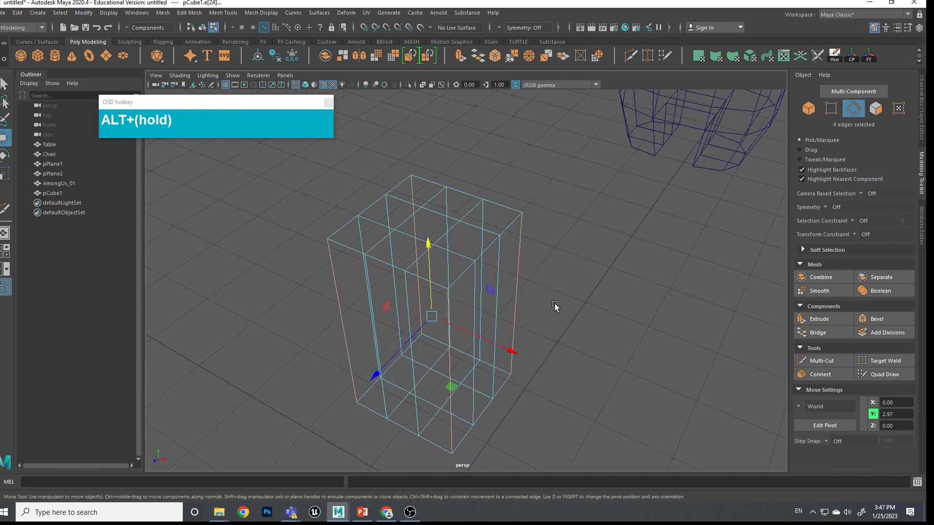
pyautogui.press('r')
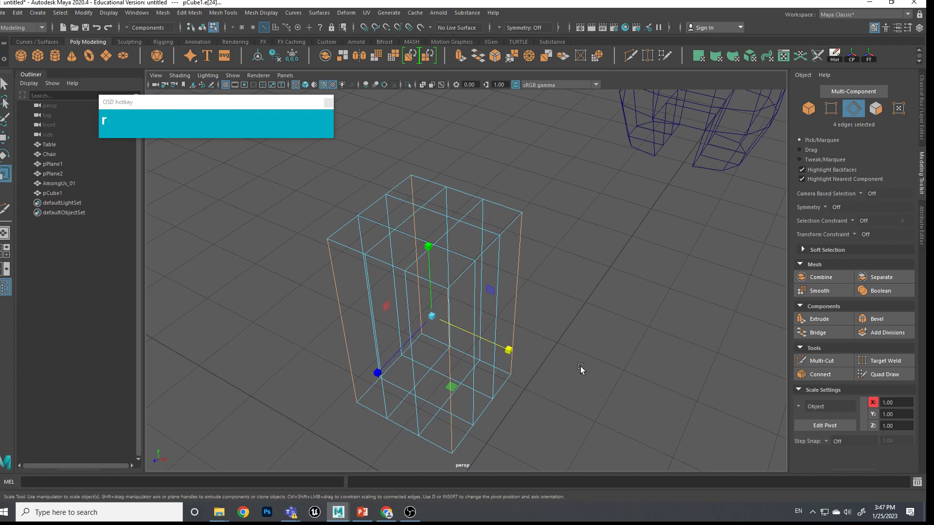
pyautogui.moveTo(448, 386); pyautogui.dragTo(444, 381)
pyautogui.keyDown('alt'); pyautogui.moveTo(444, 381); pyautogui.dragTo(536, 365); pyautogui.keyUp('alt')
pyautogui.moveTo(473, 228); pyautogui.dragTo(505, 220, button='right')
pyautogui.press('5')
pyautogui.click(541, 322)
# - Select all vertices of the rounded body and scale them outward along X and Z to make it wider
pyautogui.keyDown('alt'); pyautogui.moveTo(565, 290); pyautogui.dragTo(572, 244); pyautogui.keyUp('alt')
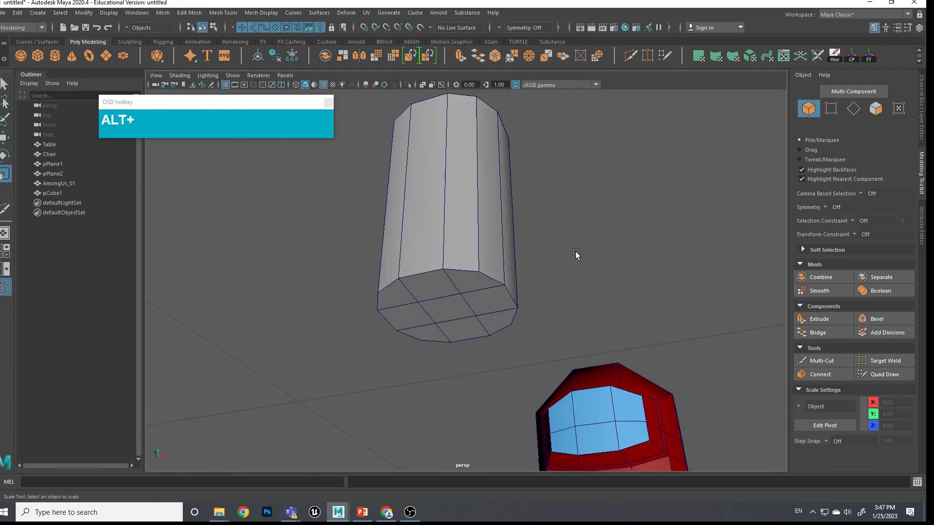
pyautogui.keyDown('alt'); pyautogui.scroll(-2, 590, 309); pyautogui.keyUp('alt')
pyautogui.keyDown('alt'); pyautogui.moveTo(590, 309); pyautogui.dragTo(619, 292); pyautogui.keyUp('alt')
pyautogui.keyDown('alt'); pyautogui.moveTo(619, 292); pyautogui.dragTo(532, 295, button='middle'); pyautogui.keyUp('alt')
pyautogui.moveTo(466, 290); pyautogui.dragTo(419, 244, button='right')
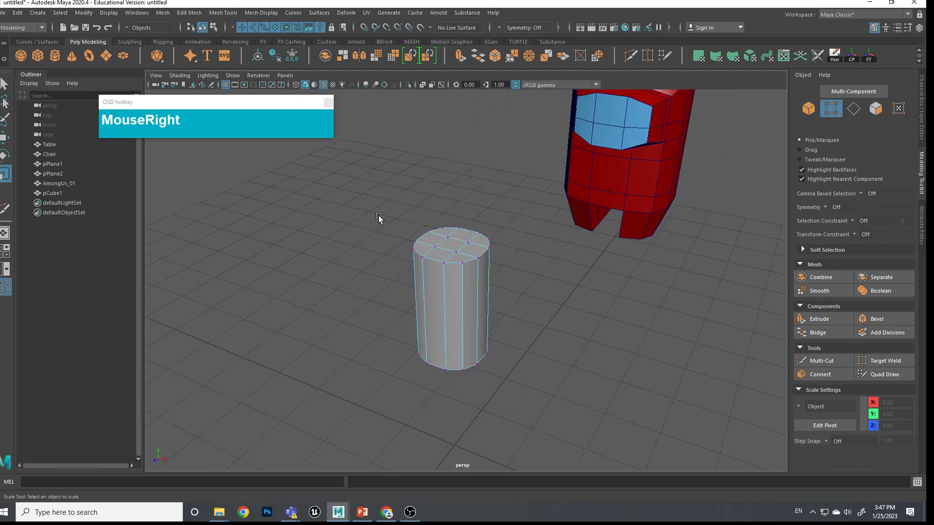
pyautogui.moveTo(376, 197); pyautogui.dragTo(516, 393)
pyautogui.press('4')
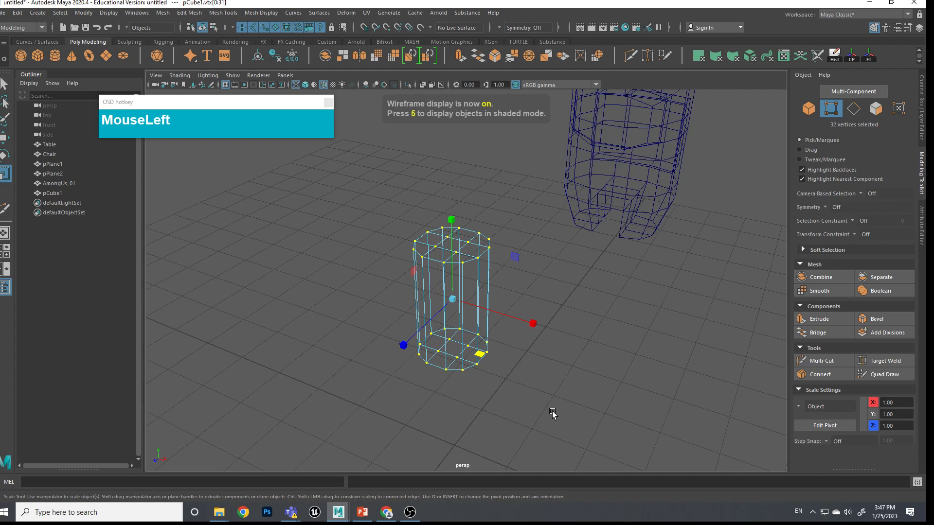
pyautogui.moveTo(481, 358); pyautogui.dragTo(530, 346)
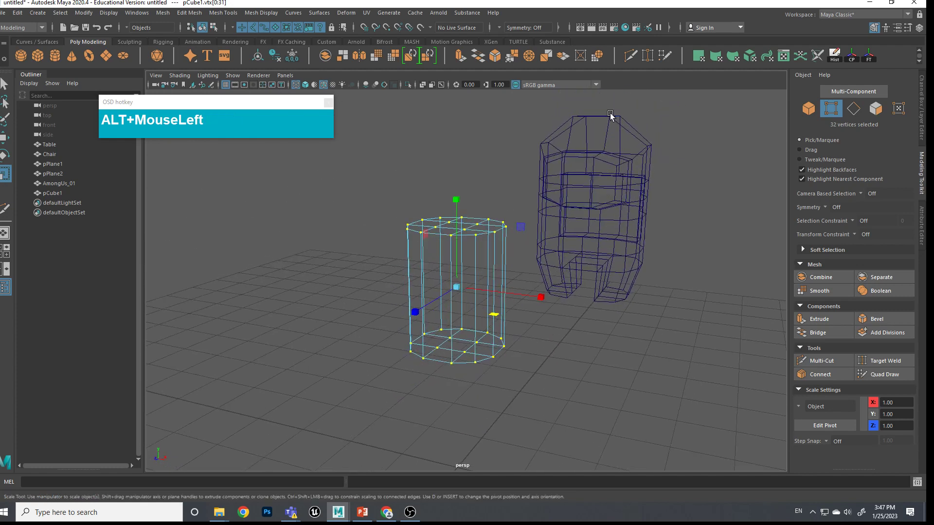
# - Raise the centre face on top of the body to Y 4.20 to start the domed head
pyautogui.moveTo(482, 235); pyautogui.dragTo(514, 253, button='right')
pyautogui.keyDown('alt'); pyautogui.moveTo(514, 253); pyautogui.dragTo(545, 259); pyautogui.keyUp('alt')
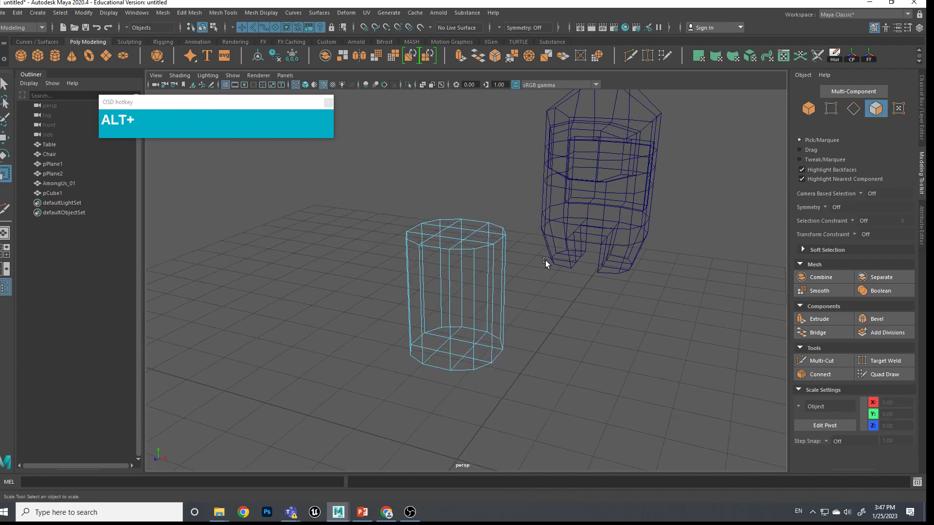
pyautogui.hotkey('alt', '5')
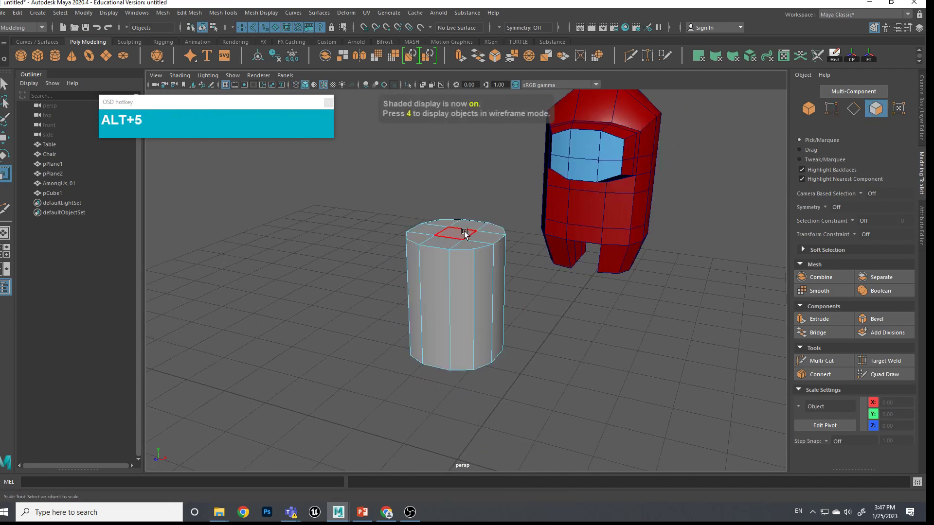
pyautogui.click(456, 233)
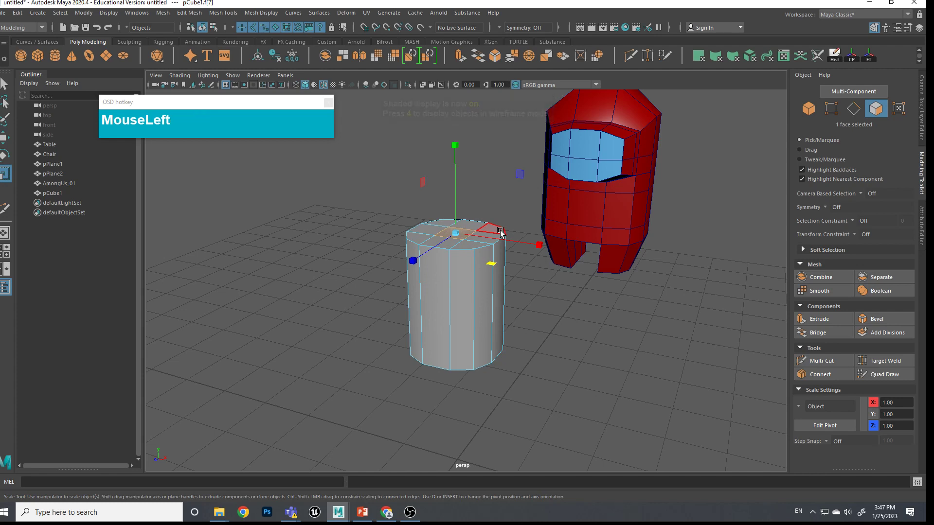
pyautogui.press('w')
pyautogui.moveTo(455, 166); pyautogui.dragTo(454, 141)
# - Extrude the three faces on each side of the body's underside with Local Translate Z 0.526 to form two legs
pyautogui.moveTo(519, 339)
pyautogui.keyDown('alt'); pyautogui.mouseDown()
pyautogui.moveTo(564, 336)
pyautogui.moveTo(535, 327)
pyautogui.moveTo(536, 361)
pyautogui.moveTo(530, 329)
pyautogui.mouseUp(); pyautogui.keyUp('alt')
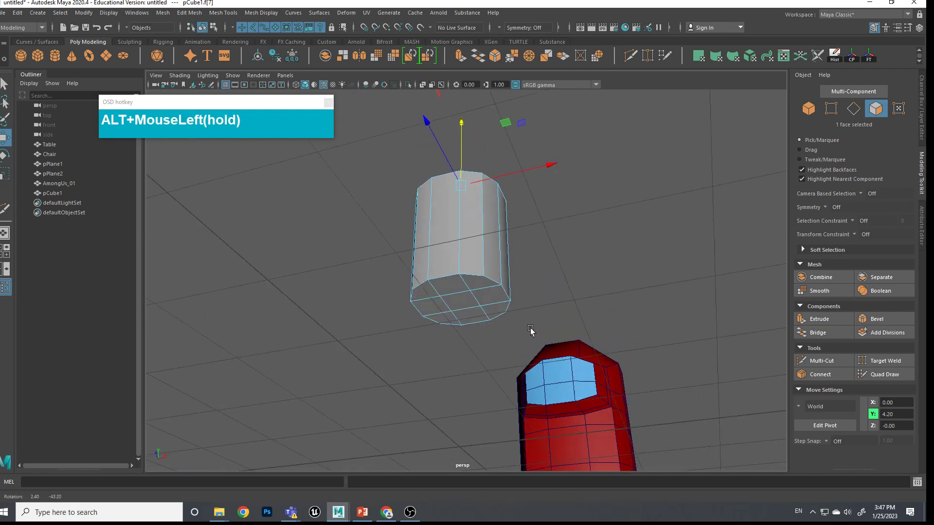
pyautogui.scroll(3, 530, 330)
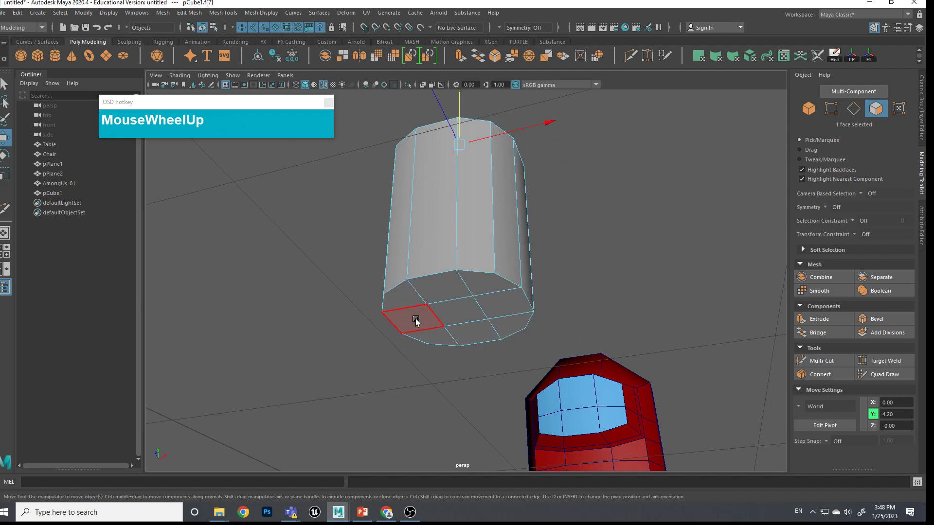
pyautogui.click(484, 287)
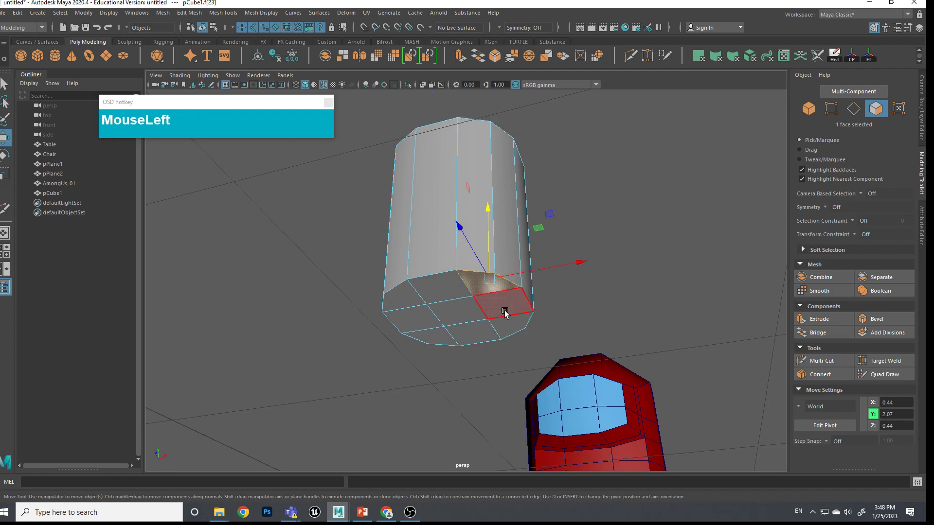
pyautogui.keyDown('shift'); pyautogui.click(512, 324); pyautogui.keyUp('shift')
pyautogui.keyDown('shift'); pyautogui.doubleClick(512, 325); pyautogui.keyUp('shift')
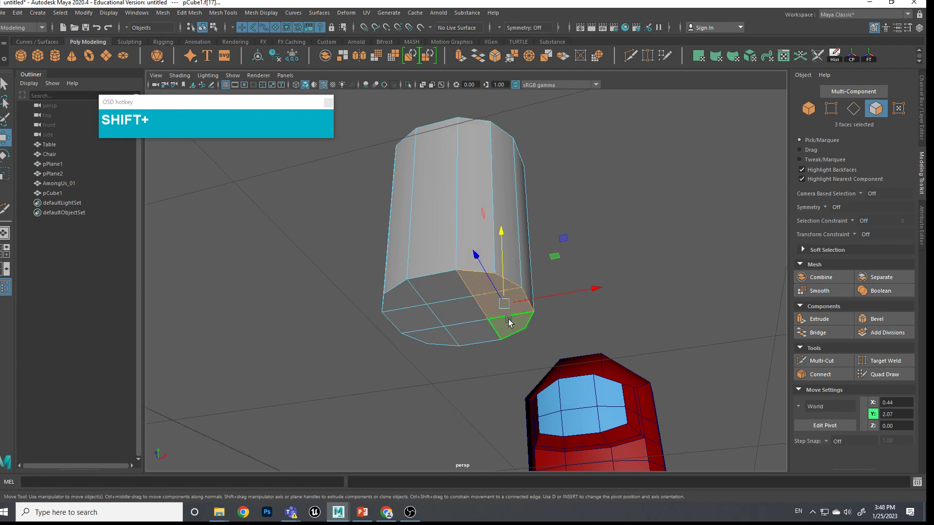
pyautogui.keyDown('shift'); pyautogui.click(401, 299); pyautogui.keyUp('shift')
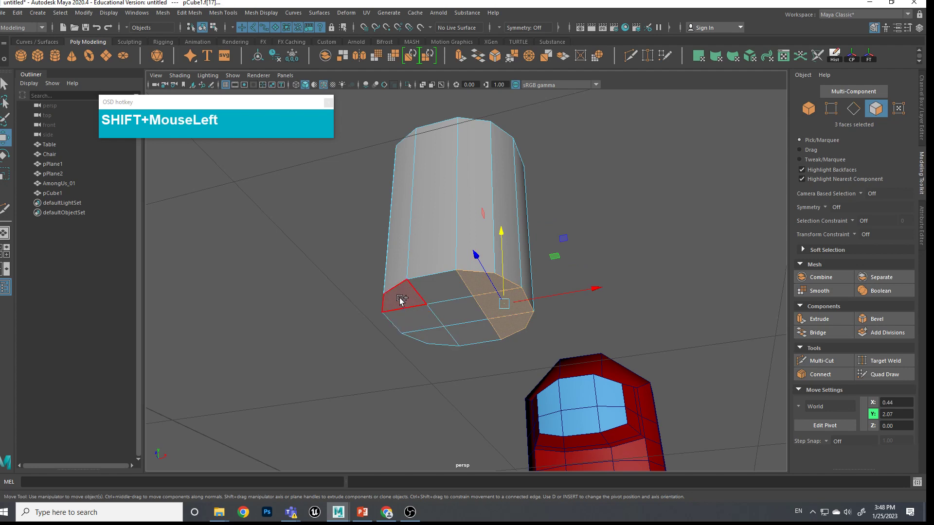
pyautogui.keyDown('shift'); pyautogui.click(431, 339); pyautogui.keyUp('shift')
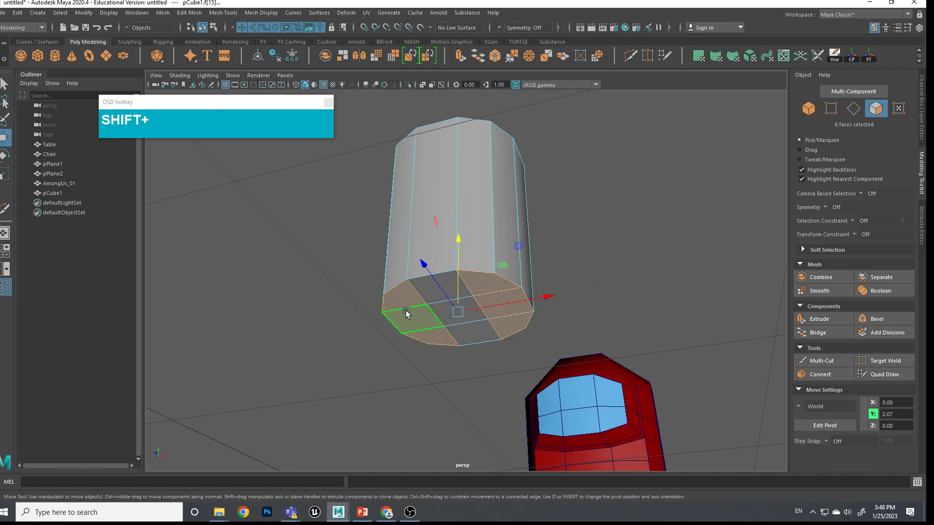
pyautogui.keyDown('alt'); pyautogui.moveTo(453, 359); pyautogui.dragTo(453, 355); pyautogui.keyUp('alt')
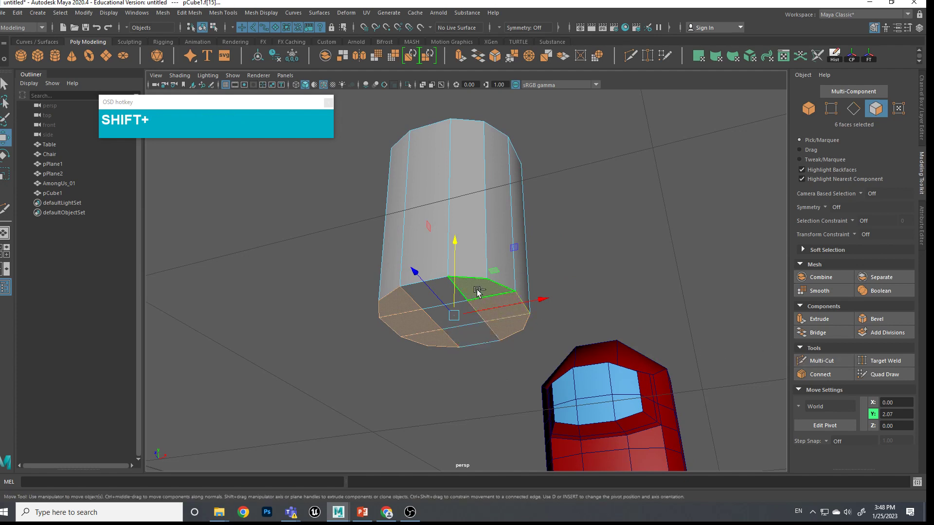
pyautogui.keyDown('shift'); pyautogui.moveTo(478, 289); pyautogui.dragTo(478, 312, button='right'); pyautogui.keyUp('shift')
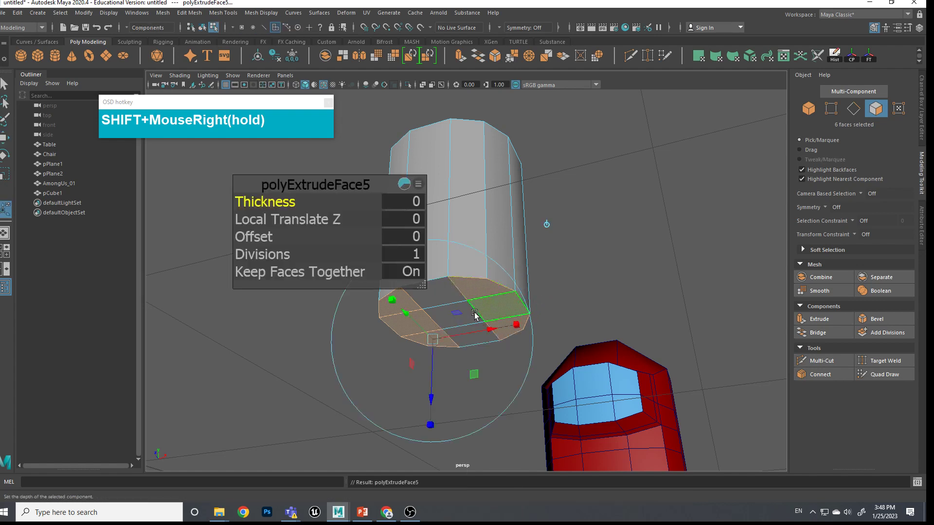
pyautogui.click(433, 400)
pyautogui.moveTo(433, 421); pyautogui.dragTo(596, 274)
pyautogui.keyDown('alt'); pyautogui.moveTo(595, 273); pyautogui.dragTo(598, 235, button='middle'); pyautogui.keyUp('alt')
pyautogui.keyDown('alt'); pyautogui.moveTo(599, 235); pyautogui.dragTo(543, 309); pyautogui.keyUp('alt')
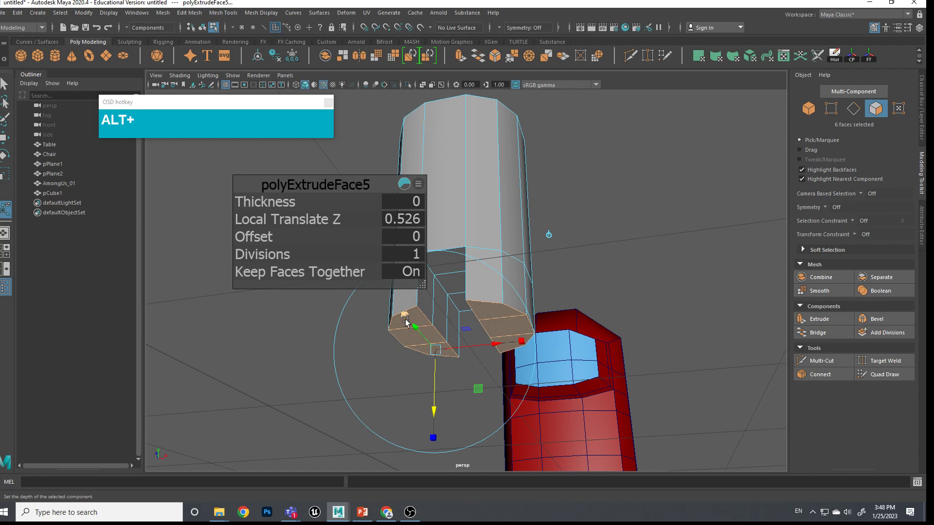
# - Scale the extruded leg ends slightly inward to taper both legs, and clear the selection
pyautogui.keyDown('alt'); pyautogui.moveTo(403, 323); pyautogui.dragTo(546, 407); pyautogui.keyUp('alt')
pyautogui.click(589, 354)
pyautogui.keyDown('alt'); pyautogui.scroll(-2, 589, 354); pyautogui.keyUp('alt')
pyautogui.keyDown('alt'); pyautogui.moveTo(560, 347); pyautogui.dragTo(577, 365, button='middle'); pyautogui.keyUp('alt')
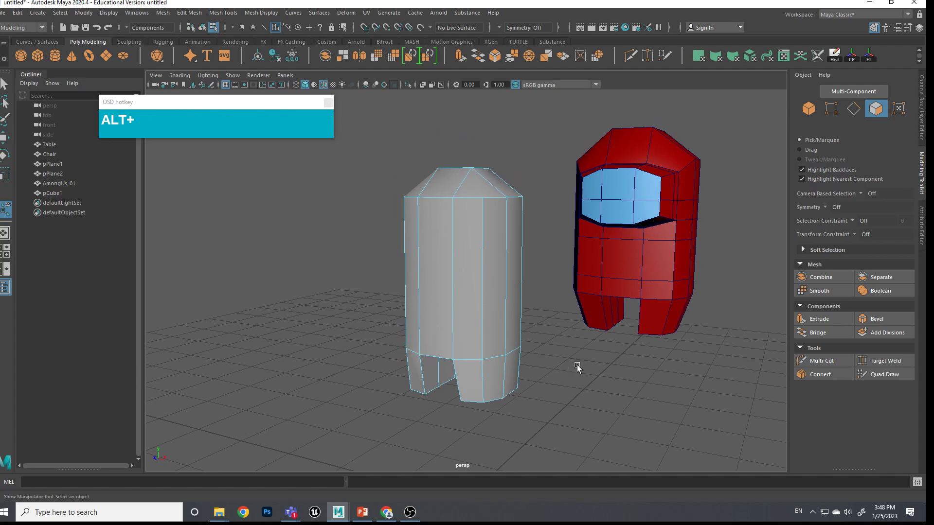
pyautogui.moveTo(384, 323)
pyautogui.keyDown('alt'); pyautogui.mouseDown()
pyautogui.moveTo(459, 327)
pyautogui.moveTo(383, 322)
pyautogui.mouseUp(); pyautogui.keyUp('alt')
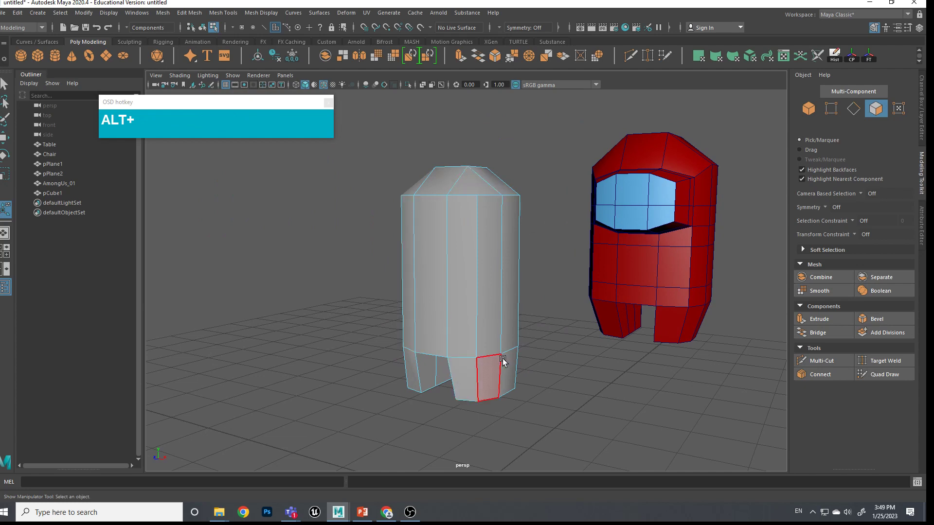
# - Preview the grey body with smooth mesh display from several angles, and return to the unsmoothed display
pyautogui.press('3')
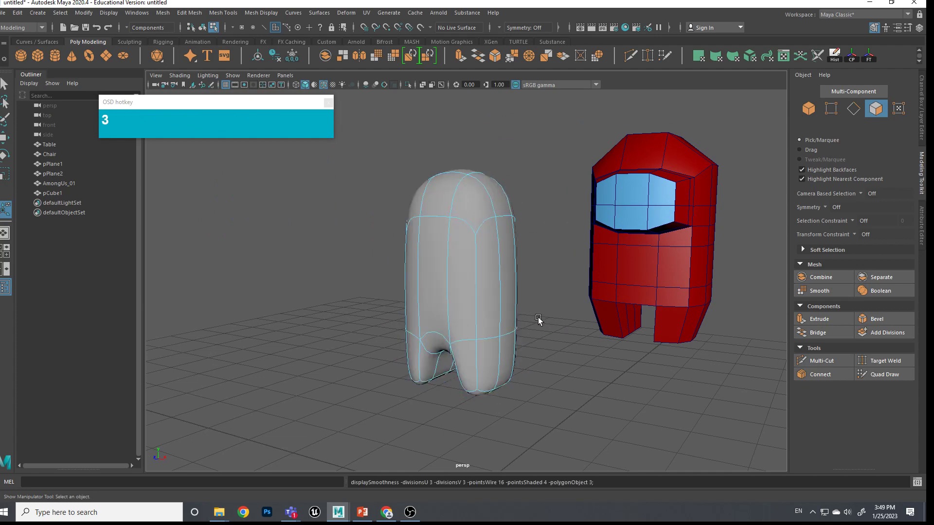
pyautogui.keyDown('alt'); pyautogui.moveTo(553, 344); pyautogui.dragTo(594, 343); pyautogui.keyUp('alt')
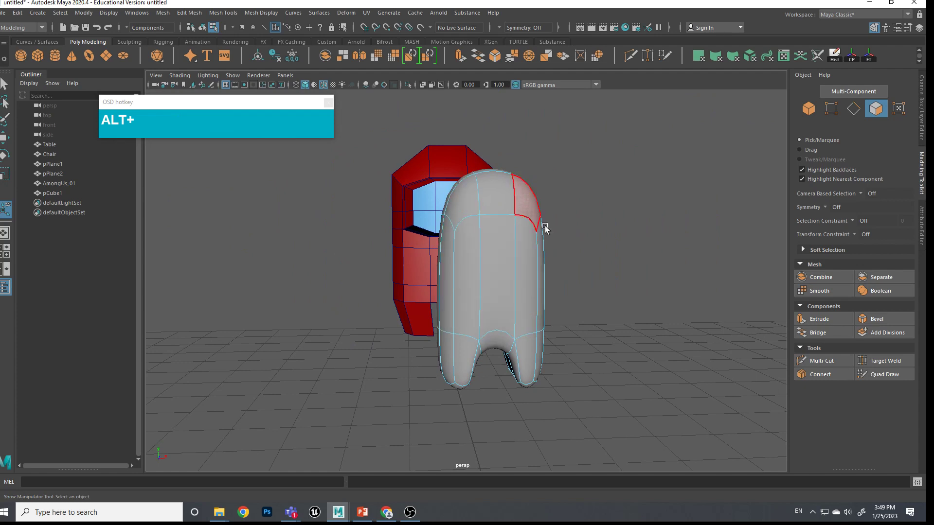
pyautogui.keyDown('alt'); pyautogui.moveTo(548, 311); pyautogui.dragTo(542, 316); pyautogui.keyUp('alt')
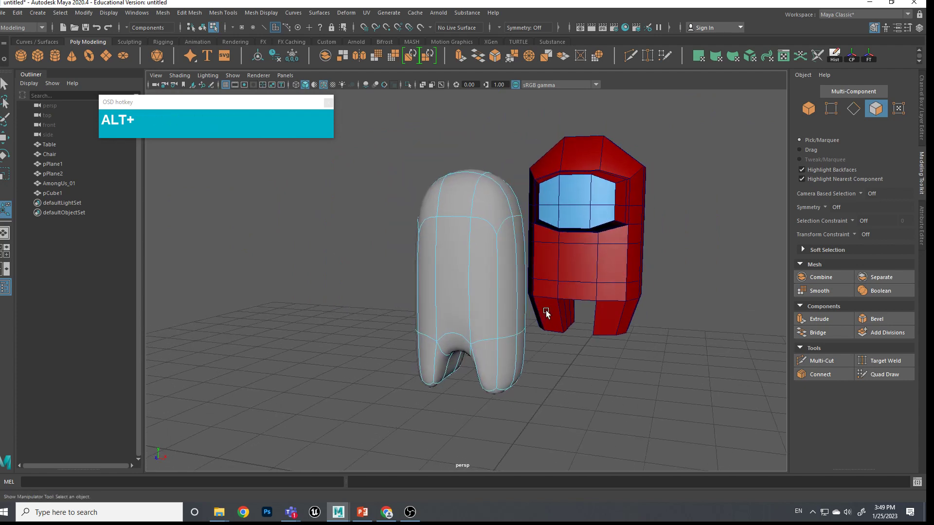
pyautogui.press('1')
pyautogui.moveTo(566, 335)
pyautogui.keyDown('alt'); pyautogui.mouseDown()
pyautogui.moveTo(557, 355)
pyautogui.moveTo(559, 329)
pyautogui.moveTo(566, 333)
pyautogui.moveTo(558, 334)
pyautogui.mouseUp(); pyautogui.keyUp('alt')
pyautogui.keyDown('alt'); pyautogui.scroll(-3, 567, 336); pyautogui.keyUp('alt')
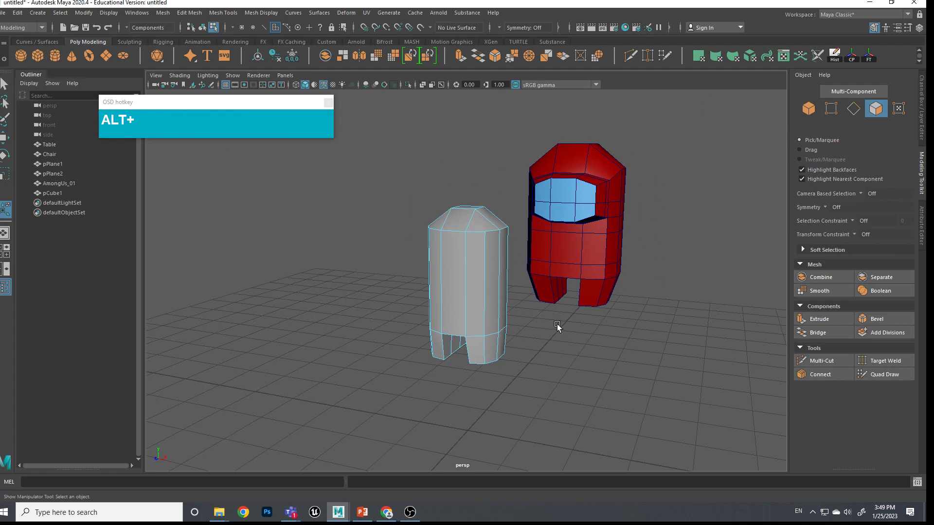
# - Select all vertices of the body and legs, scale them outward along X and Z, and restore textured shading
pyautogui.press('F9')
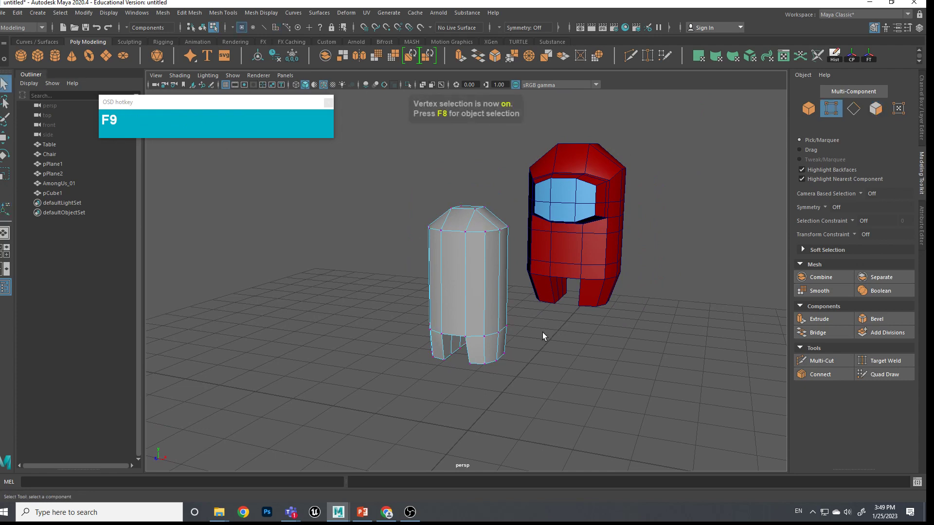
pyautogui.press('4')
pyautogui.keyDown('alt'); pyautogui.moveTo(542, 340); pyautogui.dragTo(549, 397); pyautogui.keyUp('alt')
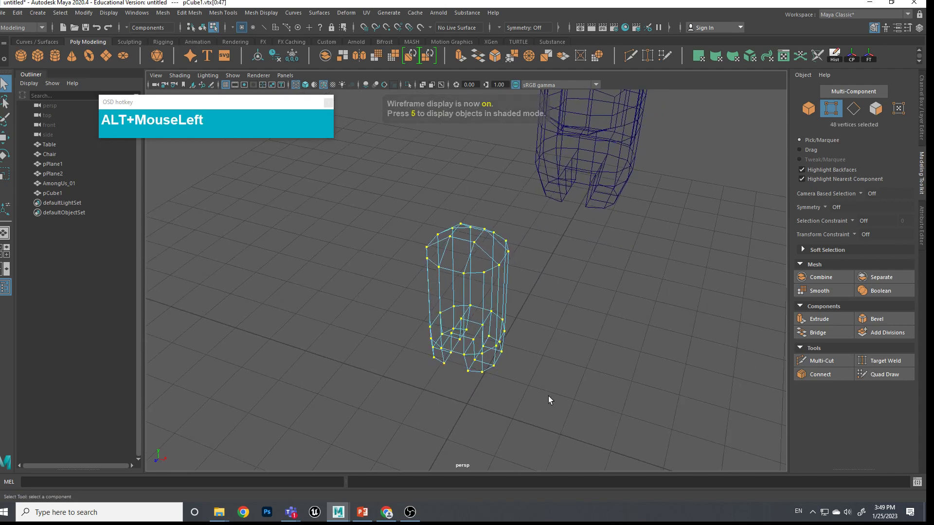
pyautogui.press('r')
pyautogui.moveTo(506, 354)
pyautogui.mouseDown()
pyautogui.moveTo(513, 371)
pyautogui.moveTo(556, 345)
pyautogui.moveTo(541, 346)
pyautogui.mouseUp()
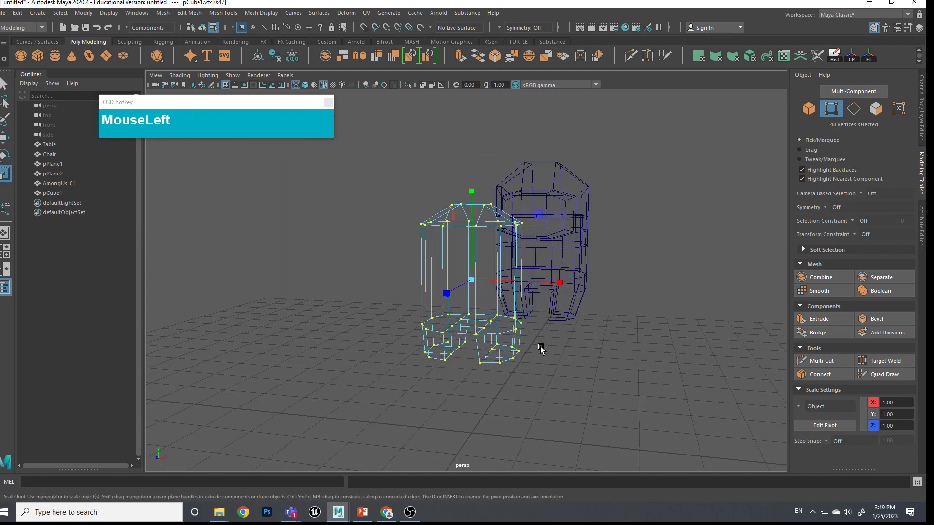
pyautogui.press('6')
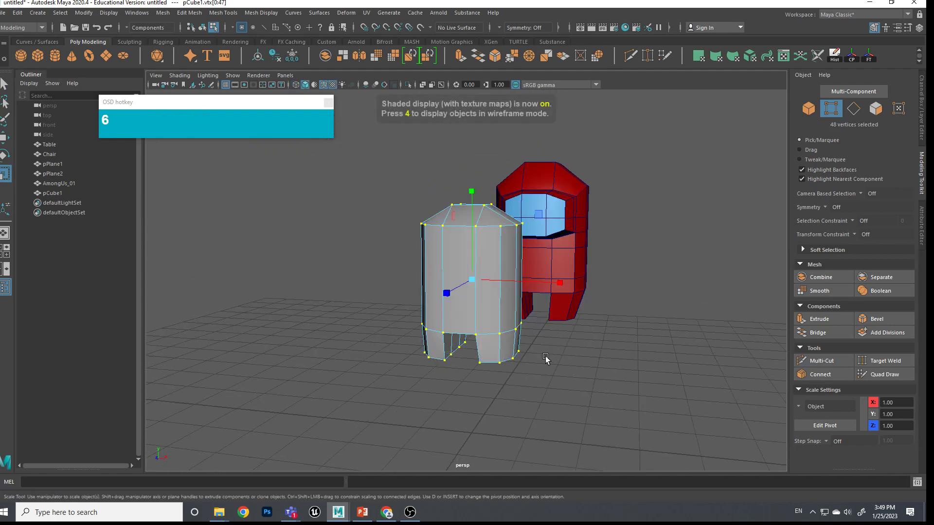
# - Check the widened body in smooth and unsmoothed display, and compare its proportions with the red character from several angles
pyautogui.press('3')
pyautogui.keyDown('alt'); pyautogui.moveTo(561, 381); pyautogui.dragTo(666, 307); pyautogui.keyUp('alt')
pyautogui.hotkey('alt', '1')
pyautogui.keyDown('alt'); pyautogui.moveTo(667, 306); pyautogui.dragTo(691, 285, button='middle'); pyautogui.keyUp('alt')
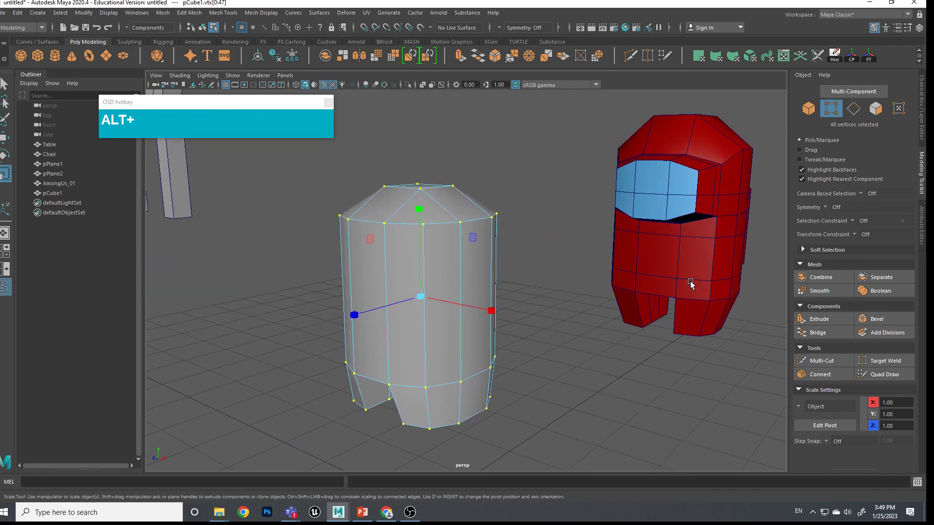
pyautogui.keyDown('alt'); pyautogui.moveTo(722, 281); pyautogui.dragTo(442, 330); pyautogui.keyUp('alt')
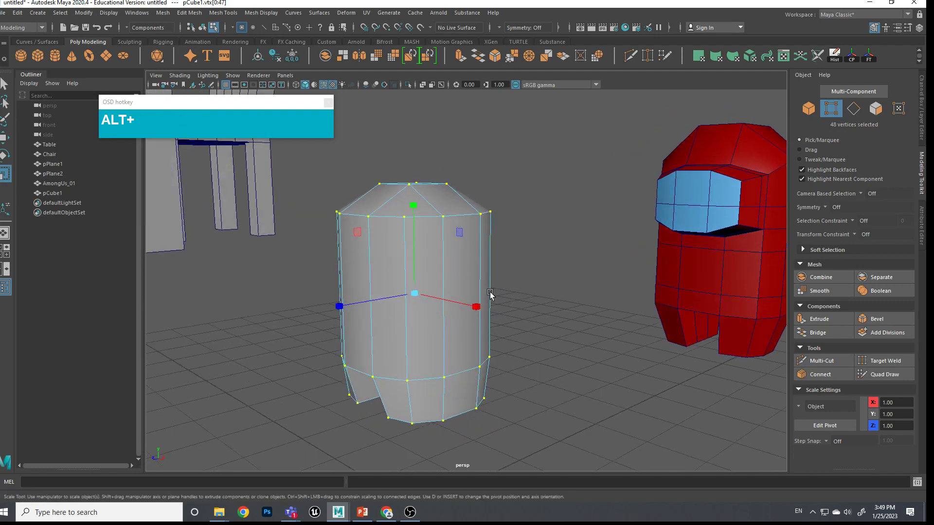
pyautogui.keyDown('alt'); pyautogui.moveTo(485, 277); pyautogui.dragTo(524, 297); pyautogui.keyUp('alt')
pyautogui.keyDown('alt'); pyautogui.moveTo(582, 282); pyautogui.dragTo(558, 231); pyautogui.keyUp('alt')
pyautogui.keyDown('alt'); pyautogui.moveTo(480, 253); pyautogui.dragTo(559, 267); pyautogui.keyUp('alt')
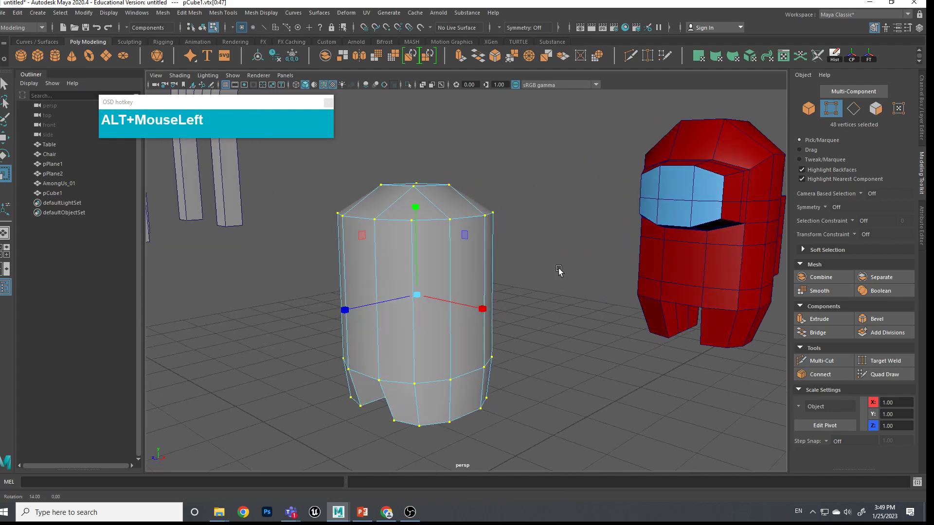
pyautogui.scroll(-3, 660, 164)
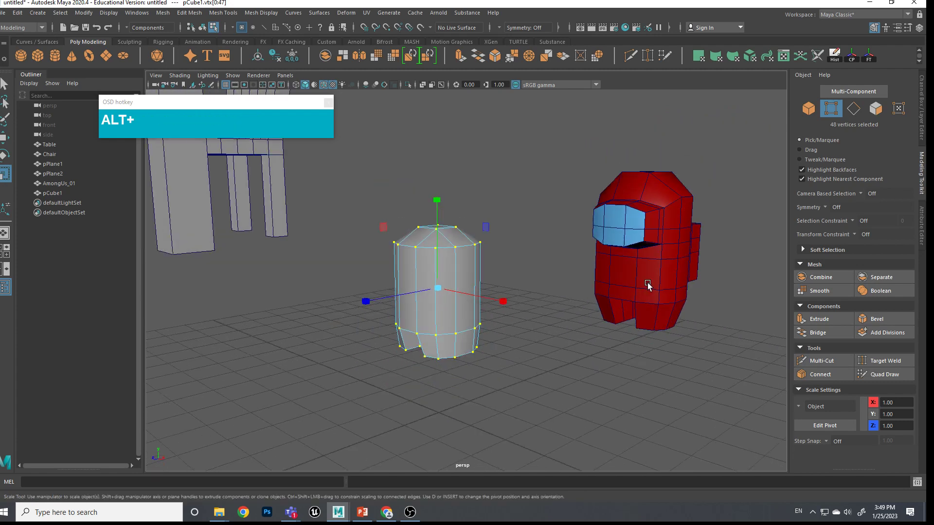
pyautogui.keyDown('alt'); pyautogui.moveTo(661, 164); pyautogui.dragTo(563, 296); pyautogui.keyUp('alt')
pyautogui.scroll(-2, 713, 268)
pyautogui.keyDown('alt'); pyautogui.moveTo(469, 319); pyautogui.dragTo(541, 319); pyautogui.keyUp('alt')
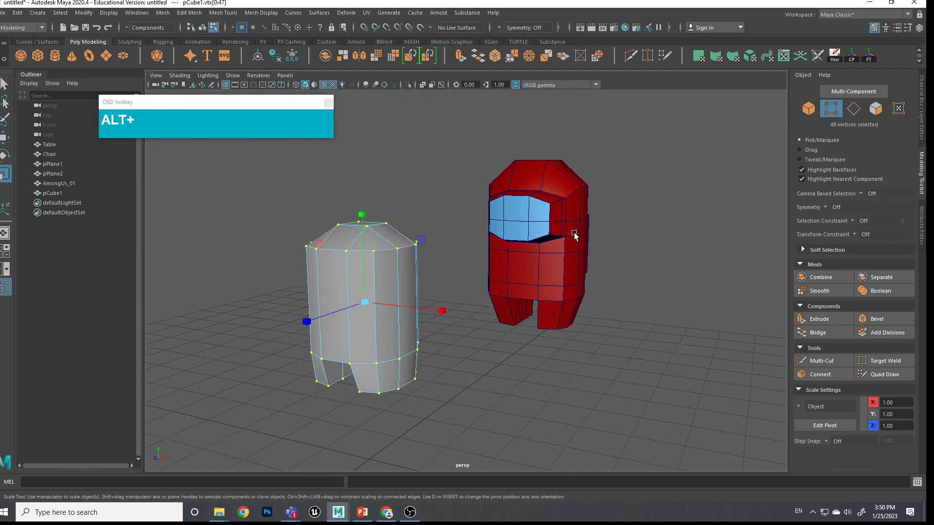
pyautogui.keyDown('alt'); pyautogui.moveTo(542, 244); pyautogui.dragTo(379, 288); pyautogui.keyUp('alt')
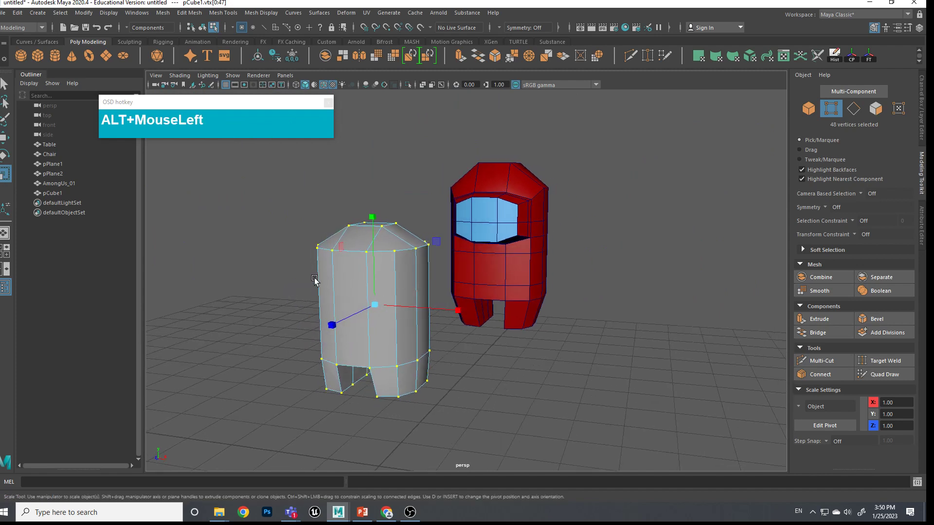
# - Insert two horizontal edge loops around the body with Multi-Cut, one across the upper body and one just above the legs
pyautogui.moveTo(361, 244)
pyautogui.mouseDown(button='right')
pyautogui.moveTo(364, 259)
pyautogui.moveTo(364, 244)
pyautogui.mouseUp(button='right')
pyautogui.scroll(3, 375, 285)
pyautogui.keyDown('alt'); pyautogui.moveTo(375, 286); pyautogui.dragTo(495, 278, button='middle'); pyautogui.keyUp('alt')
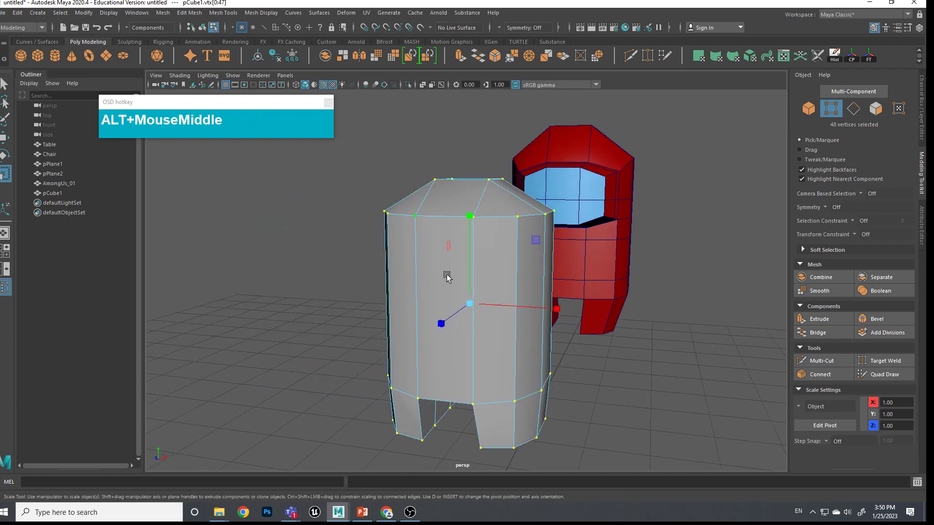
pyautogui.moveTo(415, 266); pyautogui.dragTo(417, 217, button='right')
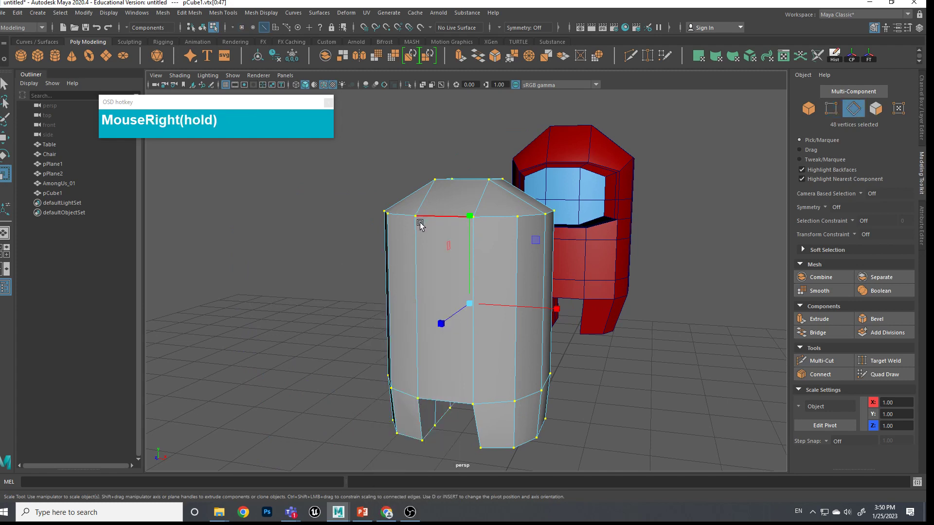
pyautogui.click(418, 272)
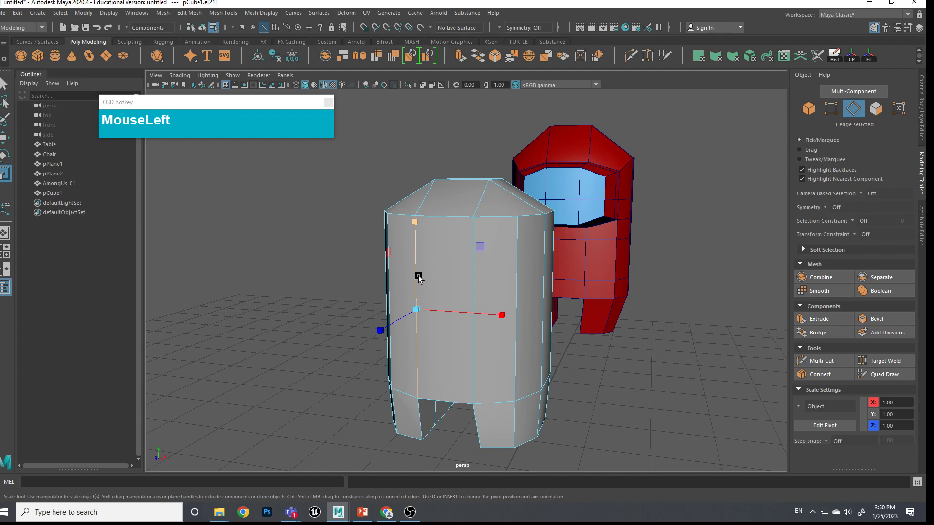
pyautogui.press('q')
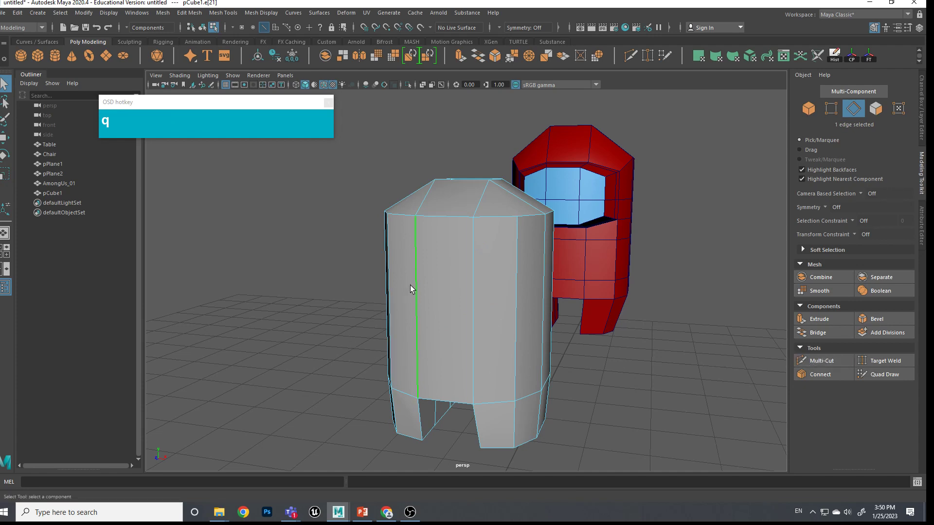
pyautogui.press('shift')
pyautogui.keyDown('shift'); pyautogui.moveTo(418, 271); pyautogui.dragTo(351, 273, button='right'); pyautogui.keyUp('shift')
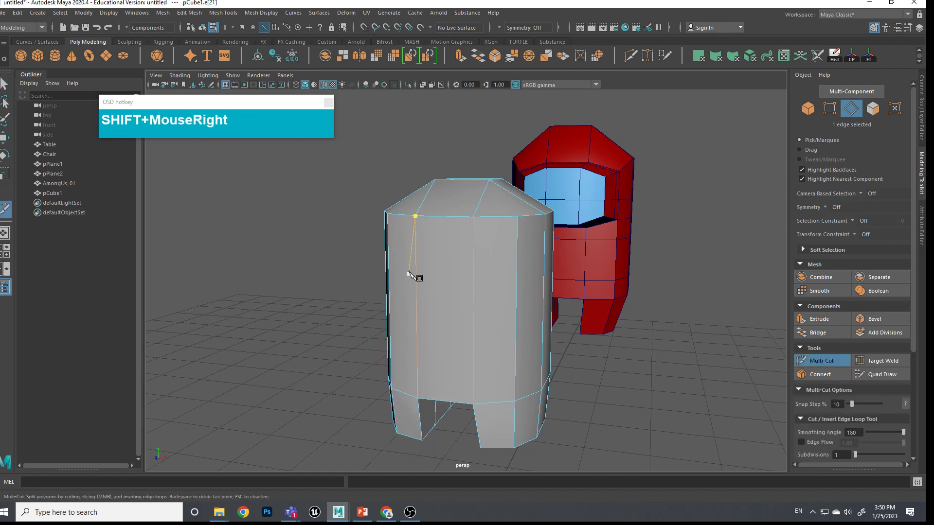
pyautogui.press('ctrl')
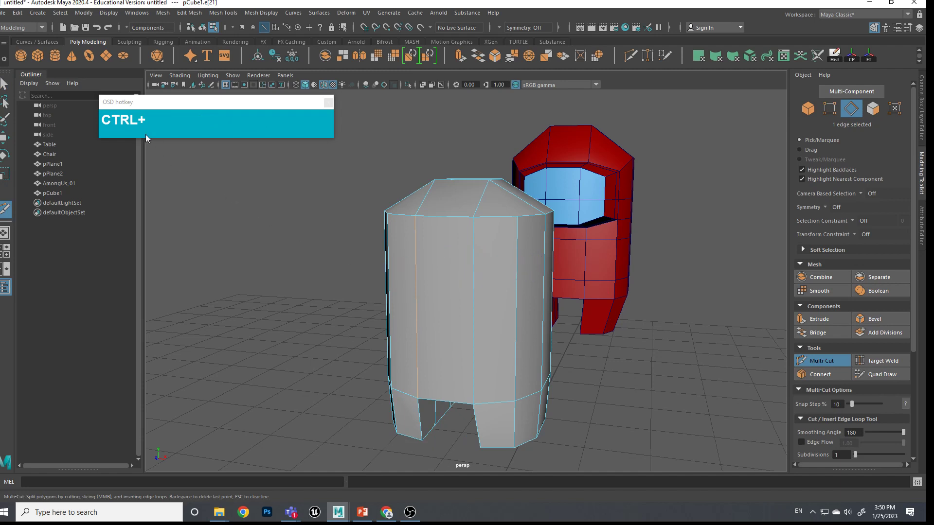
pyautogui.keyDown('ctrl'); pyautogui.click(417, 281); pyautogui.keyUp('ctrl')
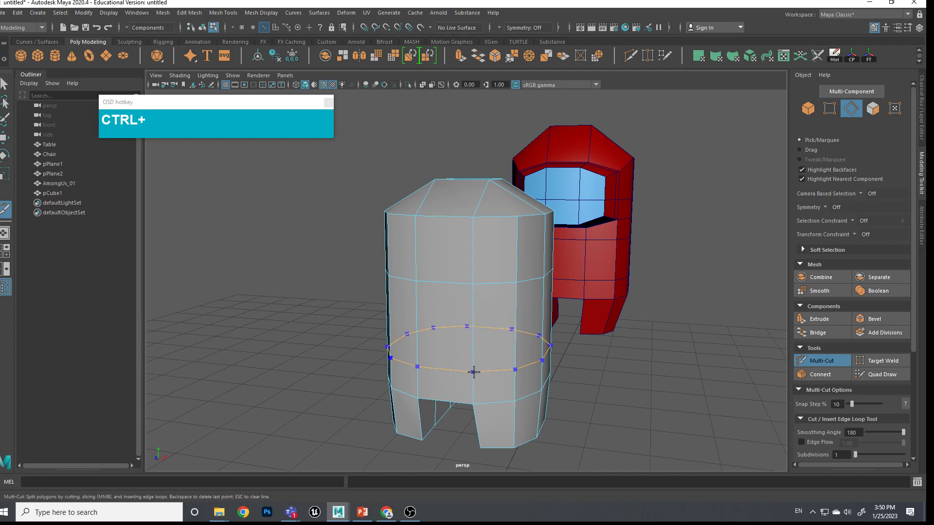
pyautogui.keyDown('ctrl'); pyautogui.click(475, 375); pyautogui.keyUp('ctrl')
# - Select the three front faces of the body's upper band and apply Extrude to them
pyautogui.keyDown('alt'); pyautogui.moveTo(628, 379); pyautogui.dragTo(464, 379); pyautogui.keyUp('alt')
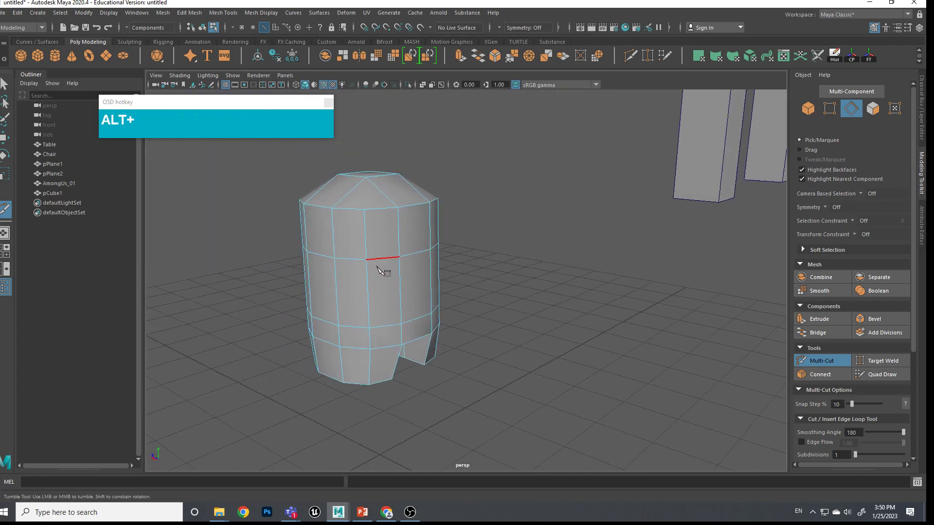
pyautogui.keyDown('alt'); pyautogui.moveTo(497, 335); pyautogui.dragTo(608, 278); pyautogui.keyUp('alt')
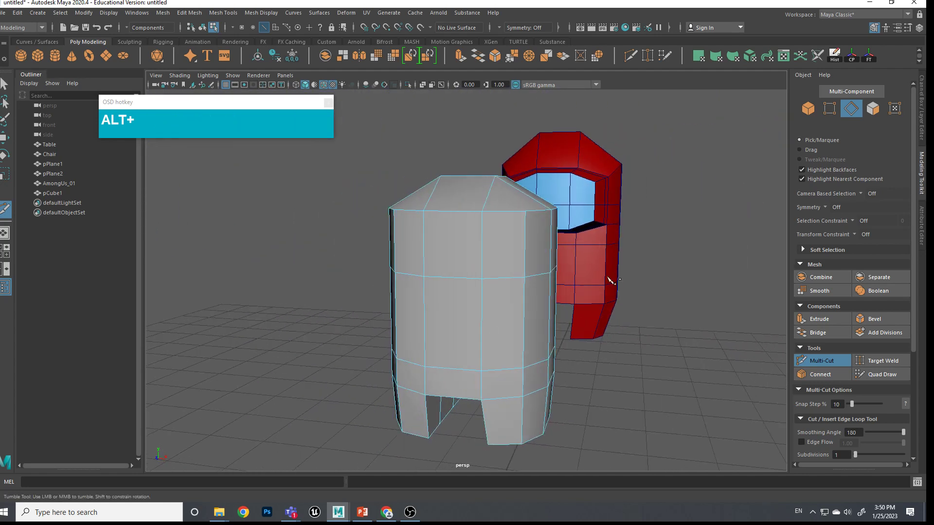
pyautogui.click(423, 211)
pyautogui.keyDown('alt'); pyautogui.moveTo(517, 320); pyautogui.dragTo(496, 322); pyautogui.keyUp('alt')
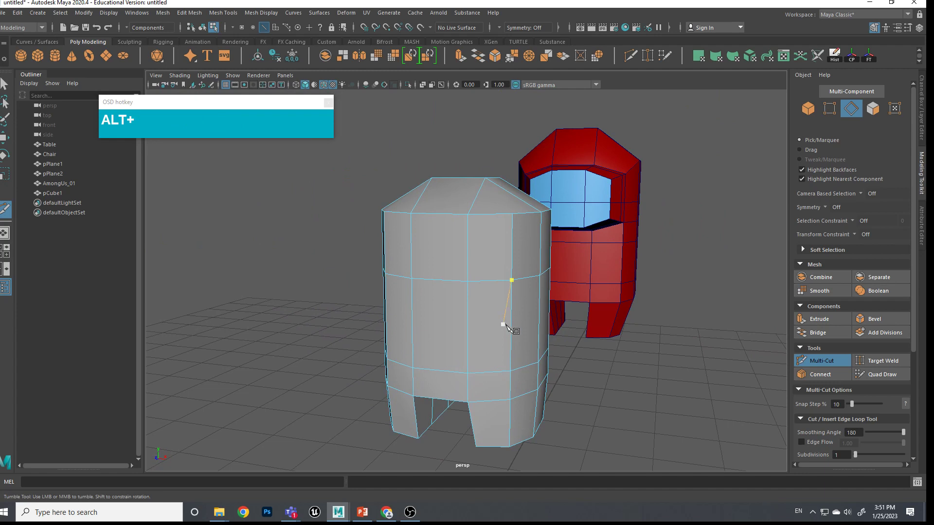
pyautogui.press('q')
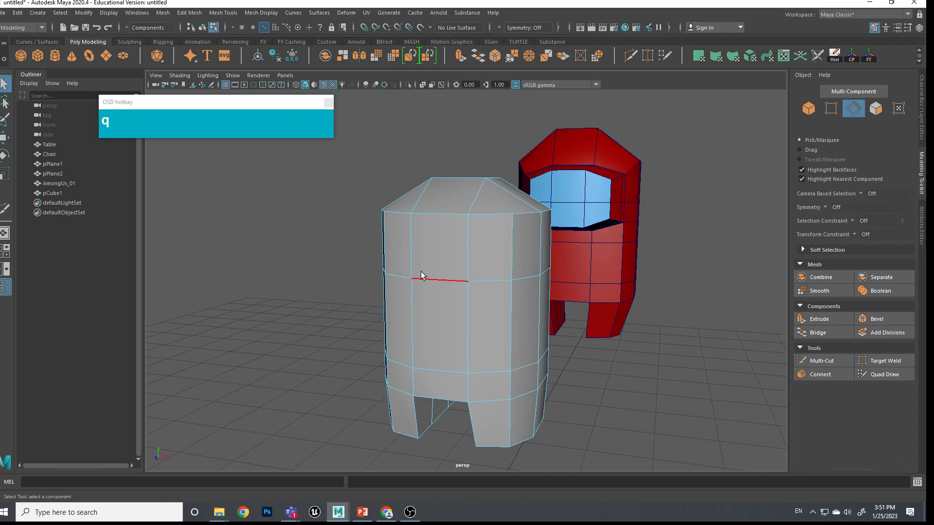
pyautogui.press('F11')
pyautogui.moveTo(426, 244); pyautogui.dragTo(452, 262, button='right')
pyautogui.click(396, 249)
pyautogui.keyDown('shift'); pyautogui.click(438, 248); pyautogui.keyUp('shift')
pyautogui.keyDown('shift'); pyautogui.click(489, 248); pyautogui.keyUp('shift')
pyautogui.keyDown('alt'); pyautogui.moveTo(588, 360); pyautogui.dragTo(548, 348); pyautogui.keyUp('alt')
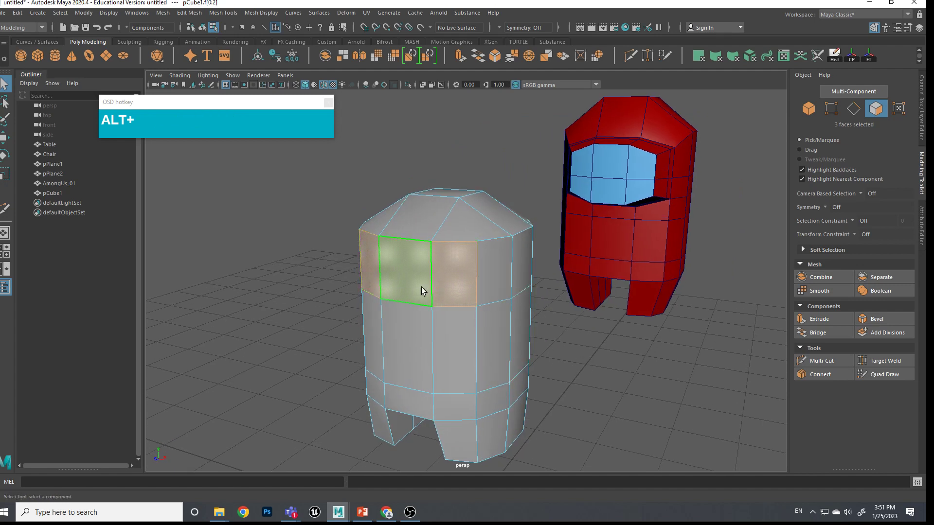
pyautogui.keyDown('shift'); pyautogui.moveTo(407, 267); pyautogui.dragTo(408, 298, button='right'); pyautogui.keyUp('shift')
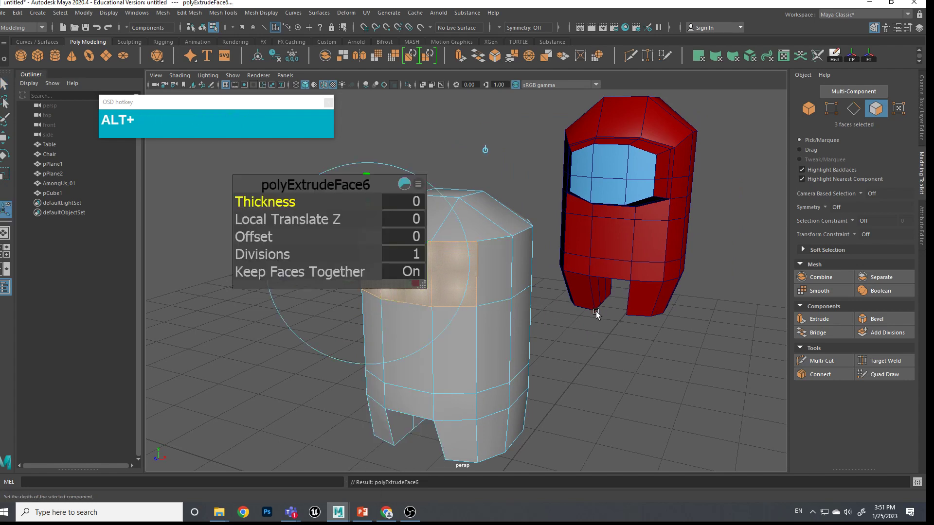
# - Try pulling the extruded faces outward by about 0.184 along their local Z axis, and undo the move
pyautogui.keyDown('alt'); pyautogui.moveTo(598, 313); pyautogui.dragTo(659, 331); pyautogui.keyUp('alt')
pyautogui.keyDown('alt'); pyautogui.moveTo(659, 331); pyautogui.dragTo(642, 302, button='middle'); pyautogui.keyUp('alt')
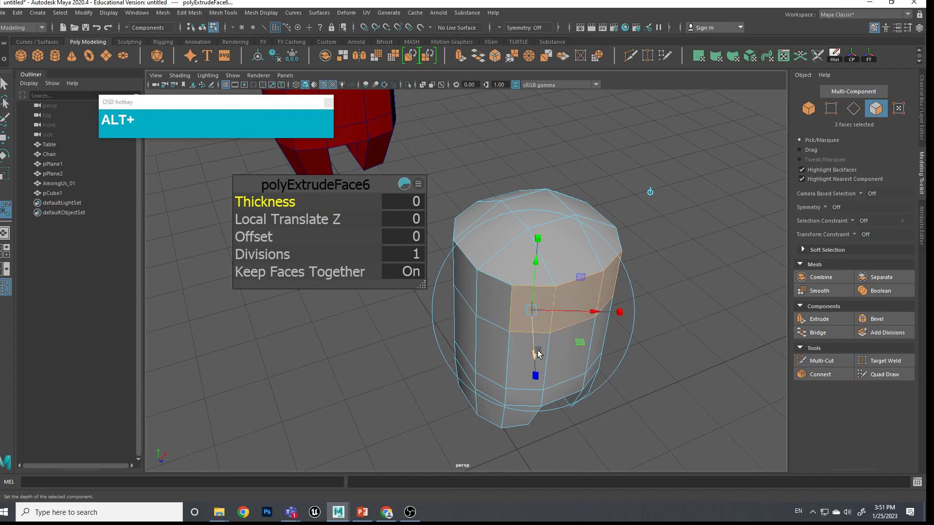
pyautogui.moveTo(535, 331)
pyautogui.keyDown('alt'); pyautogui.mouseDown()
pyautogui.moveTo(540, 360)
pyautogui.moveTo(529, 351)
pyautogui.moveTo(535, 343)
pyautogui.mouseUp(); pyautogui.keyUp('alt')
pyautogui.moveTo(455, 383); pyautogui.dragTo(525, 394)
pyautogui.moveTo(526, 394)
pyautogui.keyDown('alt'); pyautogui.mouseDown()
pyautogui.moveTo(578, 387)
pyautogui.moveTo(518, 407)
pyautogui.mouseUp(); pyautogui.keyUp('alt')
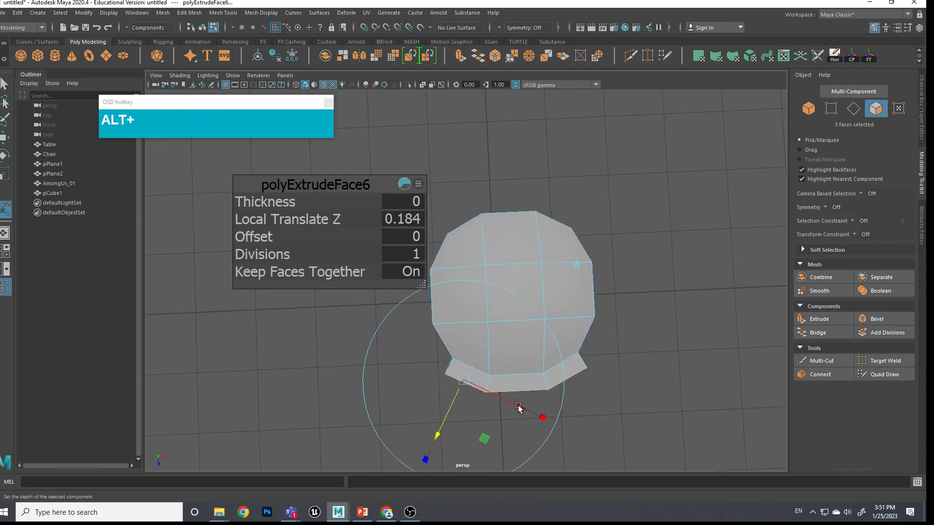
pyautogui.keyDown('alt'); pyautogui.moveTo(439, 398); pyautogui.dragTo(435, 361, button='middle'); pyautogui.keyUp('alt')
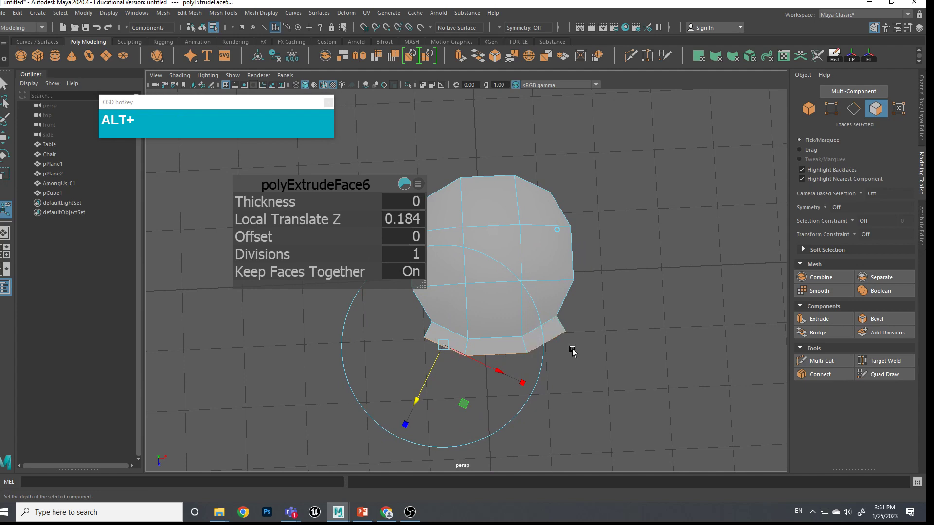
pyautogui.hotkey('ctrl', 'z')
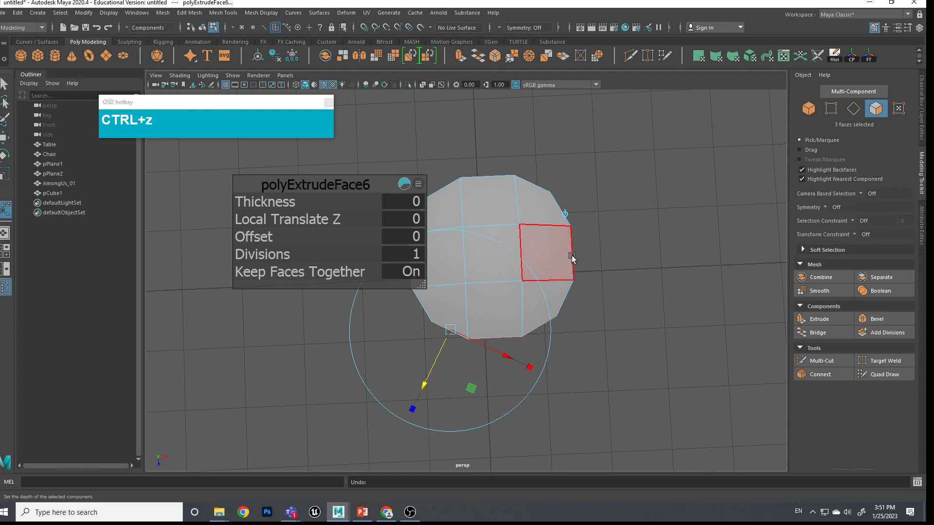
# - Switch the extrude manipulator to world axes and pull the three faces straight forward along Z
pyautogui.keyDown('alt'); pyautogui.moveTo(567, 214); pyautogui.dragTo(637, 206); pyautogui.keyUp('alt')
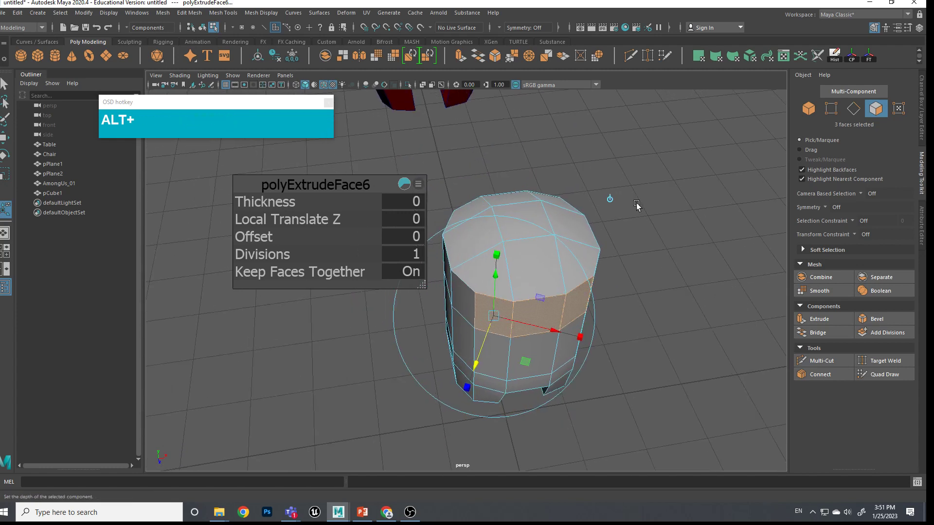
pyautogui.click(611, 199)
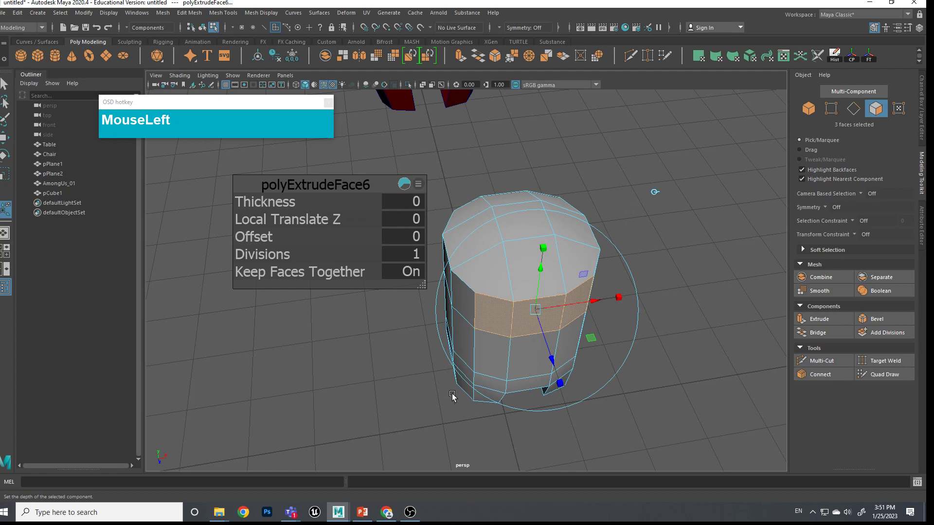
pyautogui.moveTo(554, 360); pyautogui.dragTo(558, 372)
pyautogui.keyDown('alt'); pyautogui.moveTo(561, 384); pyautogui.dragTo(578, 400); pyautogui.keyUp('alt')
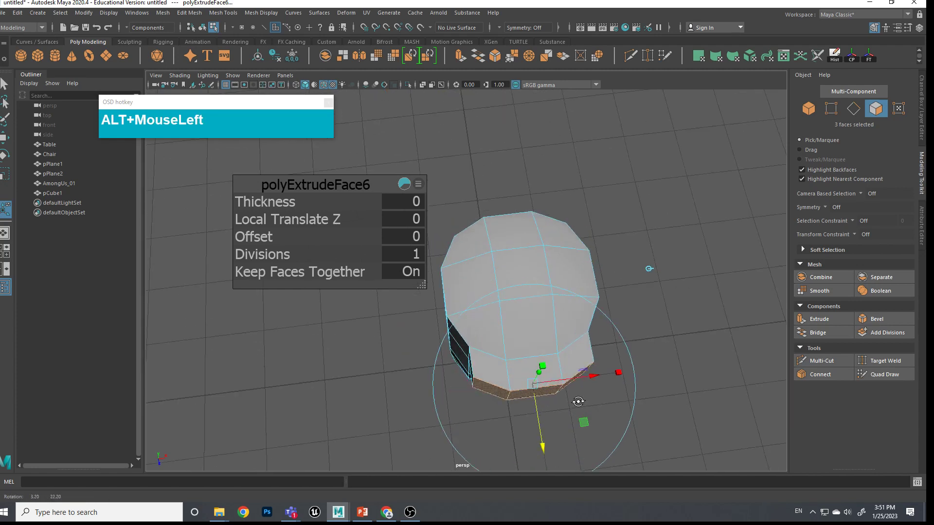
pyautogui.keyDown('alt'); pyautogui.moveTo(577, 400); pyautogui.dragTo(563, 385, button='middle'); pyautogui.keyUp('alt')
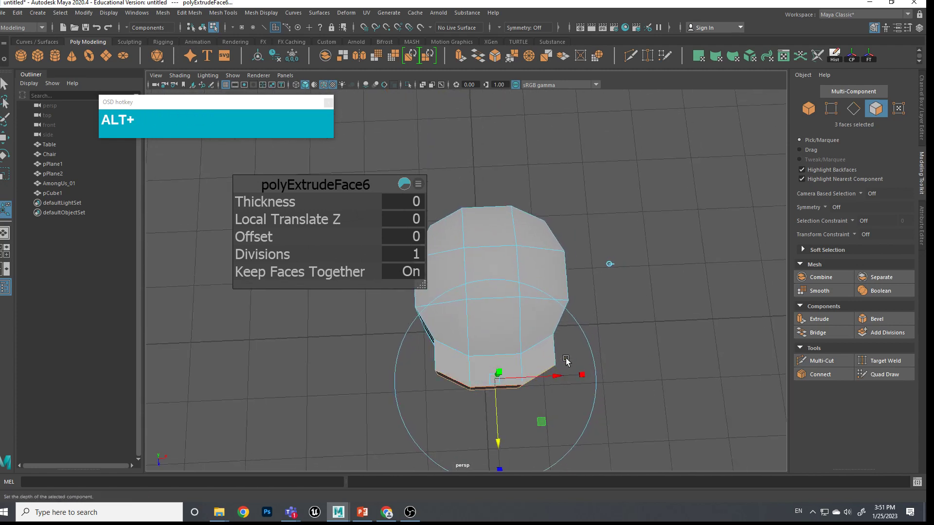
# - Flatten the front of the extruded visor block by scaling its faces along Z
pyautogui.keyDown('alt'); pyautogui.moveTo(517, 401); pyautogui.dragTo(573, 399); pyautogui.keyUp('alt')
pyautogui.keyDown('alt'); pyautogui.moveTo(574, 399); pyautogui.dragTo(568, 372, button='middle'); pyautogui.keyUp('alt')
pyautogui.moveTo(547, 371); pyautogui.dragTo(517, 339)
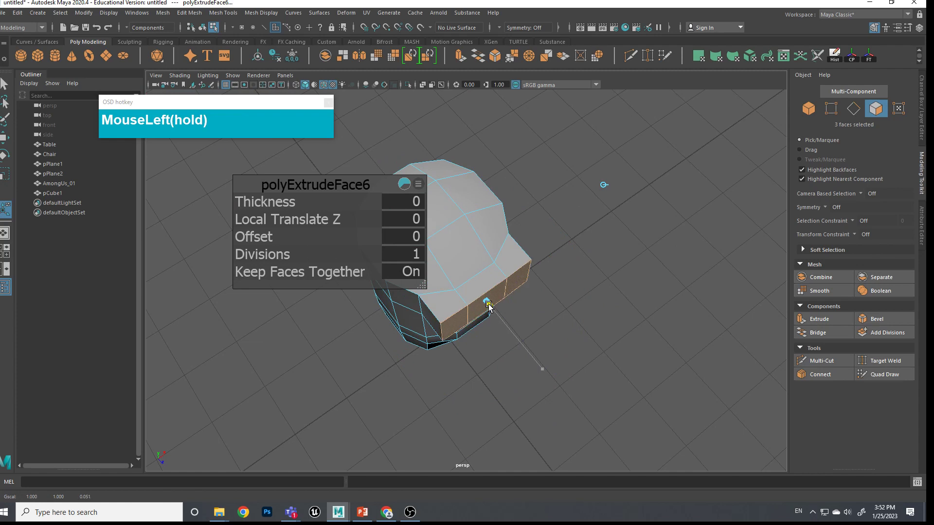
pyautogui.moveTo(497, 320); pyautogui.dragTo(495, 317)
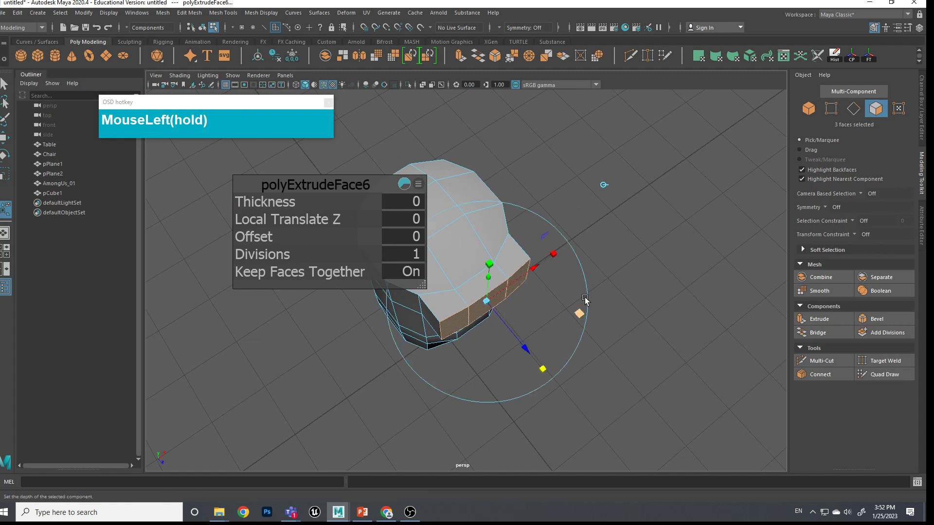
pyautogui.keyDown('alt'); pyautogui.moveTo(636, 303); pyautogui.dragTo(578, 352); pyautogui.keyUp('alt')
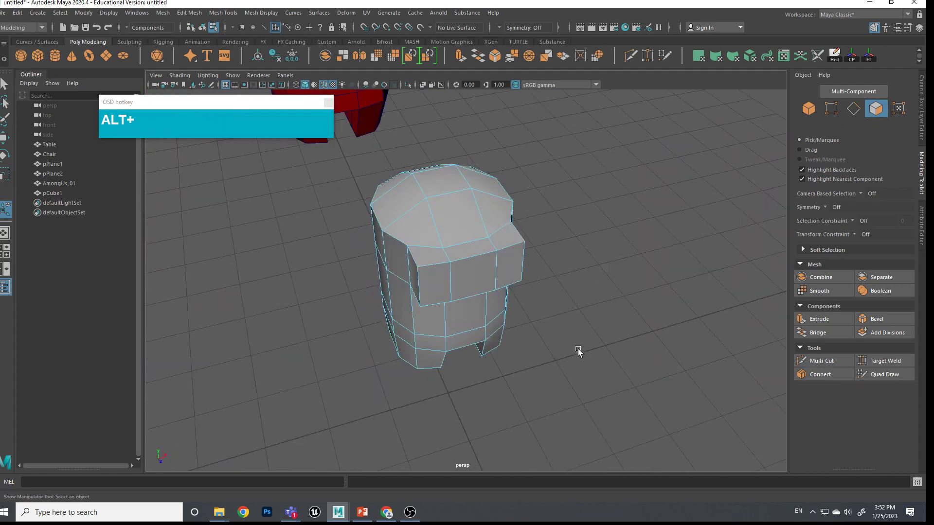
# - Turn on smooth mesh display for the grey body
pyautogui.press('3')
pyautogui.keyDown('alt'); pyautogui.moveTo(475, 350); pyautogui.dragTo(471, 323); pyautogui.keyUp('alt')
pyautogui.keyDown('alt'); pyautogui.moveTo(471, 323); pyautogui.dragTo(481, 302, button='middle'); pyautogui.keyUp('alt')
pyautogui.scroll(2, 502, 342)
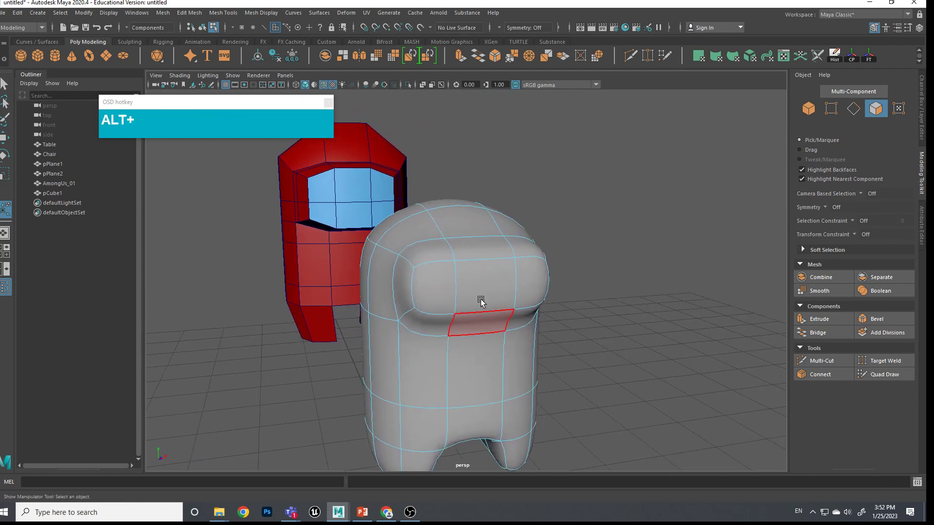
pyautogui.moveTo(490, 265)
pyautogui.keyDown('alt'); pyautogui.mouseDown()
pyautogui.moveTo(506, 282)
pyautogui.moveTo(530, 277)
pyautogui.moveTo(491, 250)
pyautogui.mouseUp(); pyautogui.keyUp('alt')
# - Move the visor's upper middle face slightly up and its lower middle face slightly down along Y
pyautogui.click(475, 240)
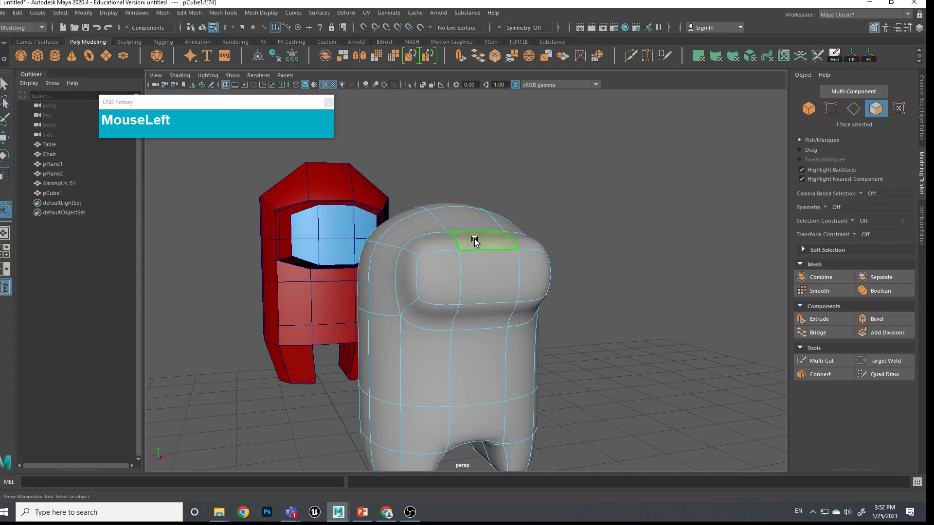
pyautogui.press('w')
pyautogui.moveTo(485, 203); pyautogui.dragTo(484, 196)
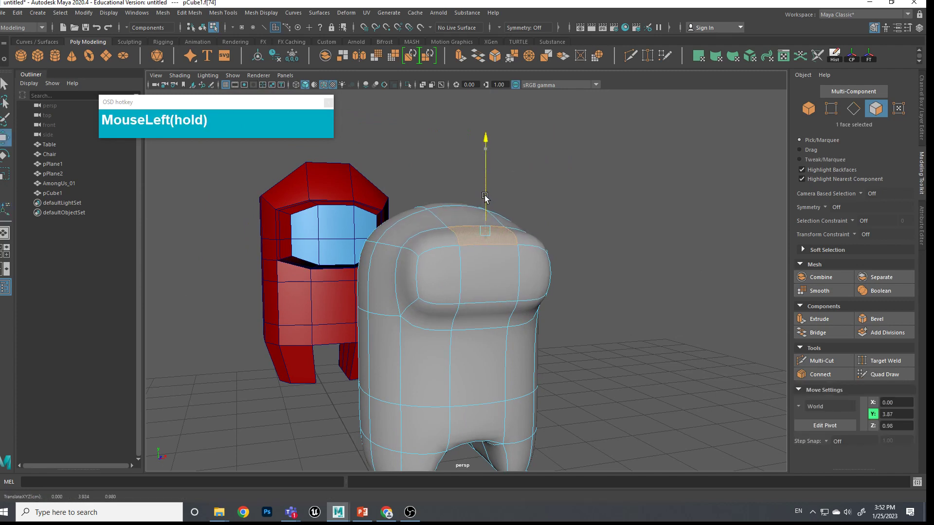
pyautogui.click(483, 317)
pyautogui.moveTo(486, 249); pyautogui.dragTo(485, 267)
pyautogui.keyDown('alt'); pyautogui.moveTo(485, 268); pyautogui.dragTo(506, 334, button='middle'); pyautogui.keyUp('alt')
pyautogui.keyDown('alt'); pyautogui.moveTo(506, 334); pyautogui.dragTo(419, 248); pyautogui.keyUp('alt')
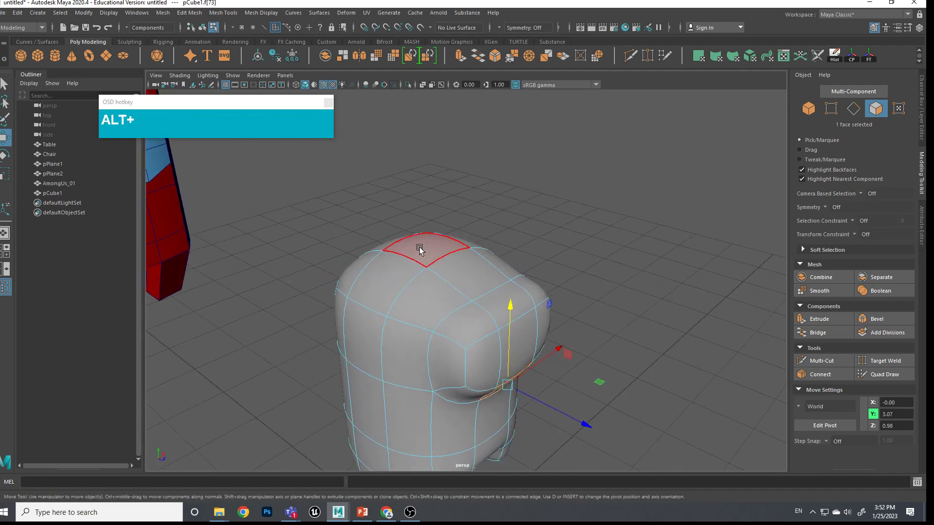
# - Adjust the top centre face of the head, and raise the middle edge at the back rim of the dome
pyautogui.click(419, 249)
pyautogui.moveTo(423, 187); pyautogui.dragTo(506, 268)
pyautogui.moveTo(440, 250); pyautogui.dragTo(436, 225, button='right')
pyautogui.click(362, 283)
pyautogui.keyDown('alt'); pyautogui.moveTo(417, 267); pyautogui.dragTo(452, 181); pyautogui.keyUp('alt')
pyautogui.keyDown('shift'); pyautogui.click(539, 275); pyautogui.keyUp('shift')
pyautogui.keyDown('alt'); pyautogui.moveTo(506, 221); pyautogui.dragTo(583, 228); pyautogui.keyUp('alt')
pyautogui.moveTo(384, 281)
pyautogui.keyDown('alt'); pyautogui.mouseDown()
pyautogui.moveTo(428, 302)
pyautogui.moveTo(374, 306)
pyautogui.moveTo(384, 275)
pyautogui.mouseUp(); pyautogui.keyUp('alt')
pyautogui.click(435, 310)
pyautogui.moveTo(396, 219); pyautogui.dragTo(392, 206)
pyautogui.keyDown('alt'); pyautogui.moveTo(392, 206); pyautogui.dragTo(502, 347); pyautogui.keyUp('alt')
# - Compare the grey body's side profile with the red character and with the blue astronaut reference image in the browser
pyautogui.moveTo(453, 364)
pyautogui.keyDown('alt'); pyautogui.mouseDown()
pyautogui.moveTo(457, 340)
pyautogui.moveTo(444, 361)
pyautogui.mouseUp(); pyautogui.keyUp('alt')
pyautogui.keyDown('alt'); pyautogui.scroll(-2, 447, 361); pyautogui.keyUp('alt')
pyautogui.keyDown('alt'); pyautogui.moveTo(448, 361); pyautogui.dragTo(601, 342, button='middle'); pyautogui.keyUp('alt')
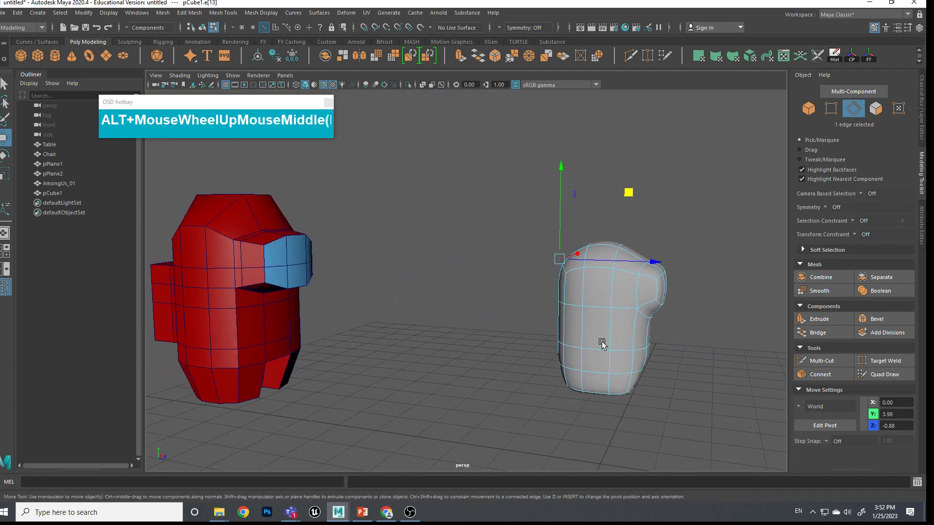
pyautogui.click(387, 512)
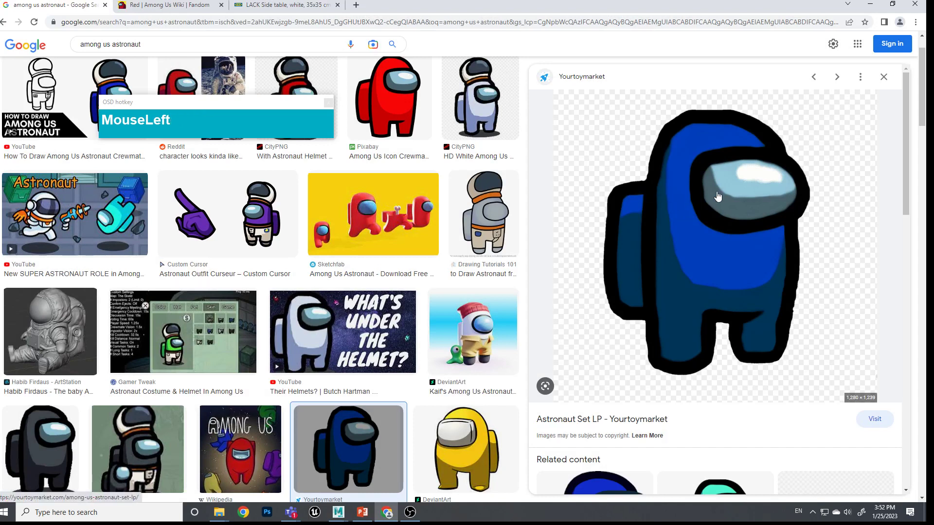
pyautogui.click(870, 4)
# - Insert a horizontal edge loop through the middle of the visor and around the head with Multi-Cut
pyautogui.scroll(3, 701, 277)
pyautogui.keyDown('alt'); pyautogui.moveTo(711, 283); pyautogui.dragTo(603, 291); pyautogui.keyUp('alt')
pyautogui.keyDown('alt'); pyautogui.moveTo(603, 291); pyautogui.dragTo(570, 302, button='middle'); pyautogui.keyUp('alt')
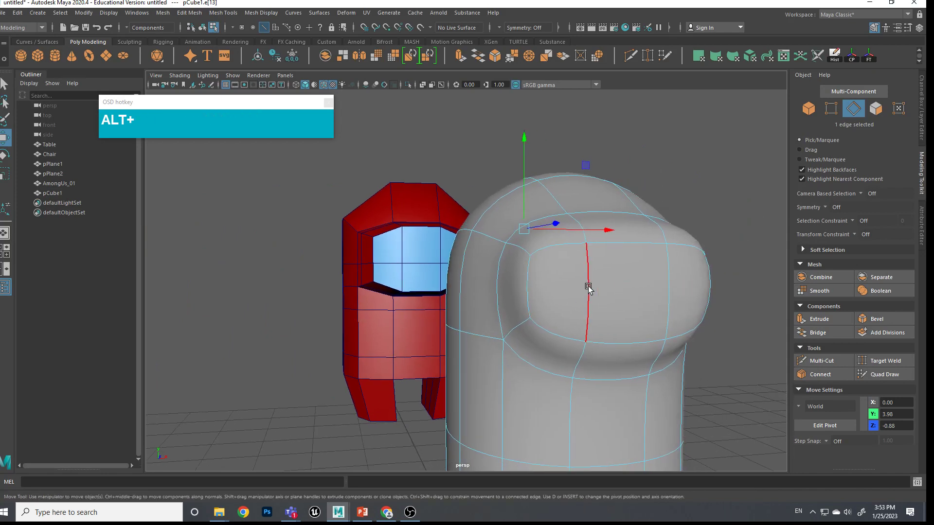
pyautogui.click(588, 289)
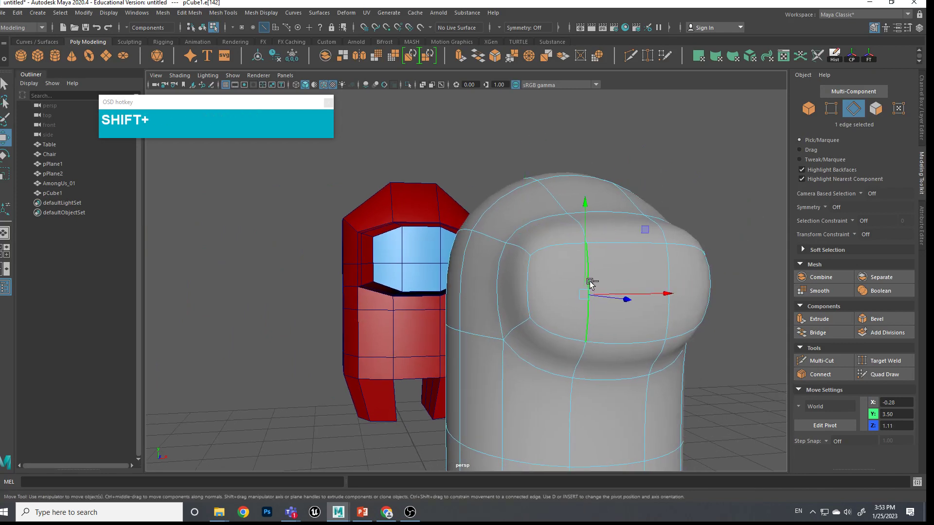
pyautogui.keyDown('shift'); pyautogui.rightClick(589, 282); pyautogui.keyUp('shift')
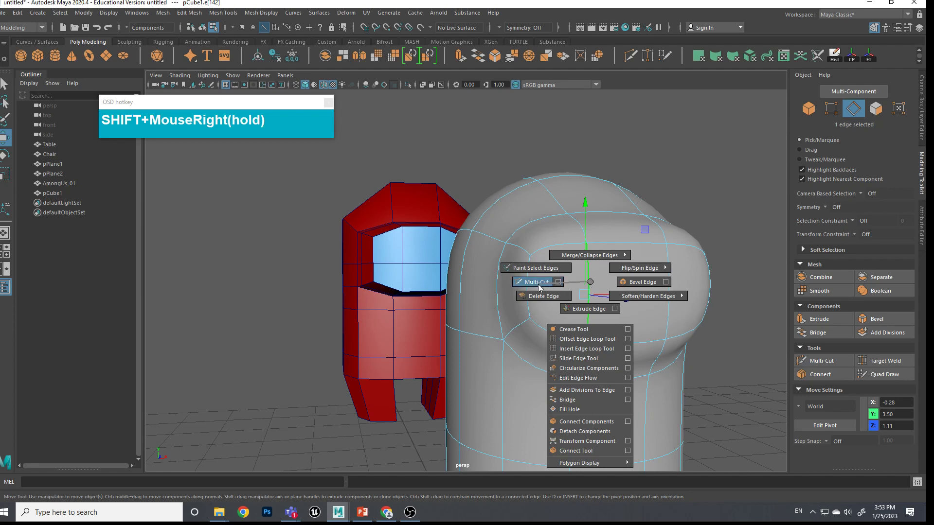
pyautogui.keyDown('shift'); pyautogui.moveTo(538, 287); pyautogui.dragTo(539, 287, button='right'); pyautogui.keyUp('shift')
pyautogui.press('ctrl')
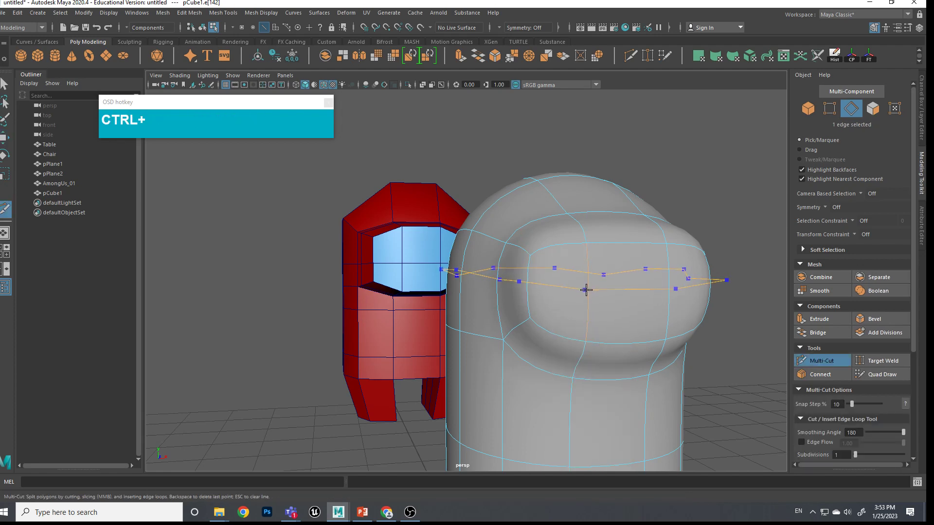
# - Leave Multi-Cut and select the block of six faces in the middle of the body's back, three across and two high
pyautogui.keyDown('alt'); pyautogui.moveTo(757, 296); pyautogui.dragTo(629, 298); pyautogui.keyUp('alt')
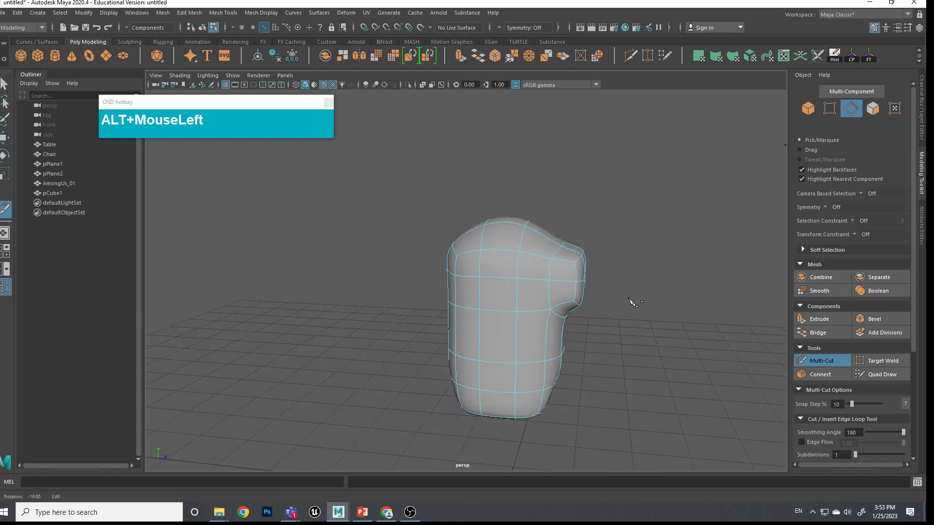
pyautogui.scroll(5, 548, 281)
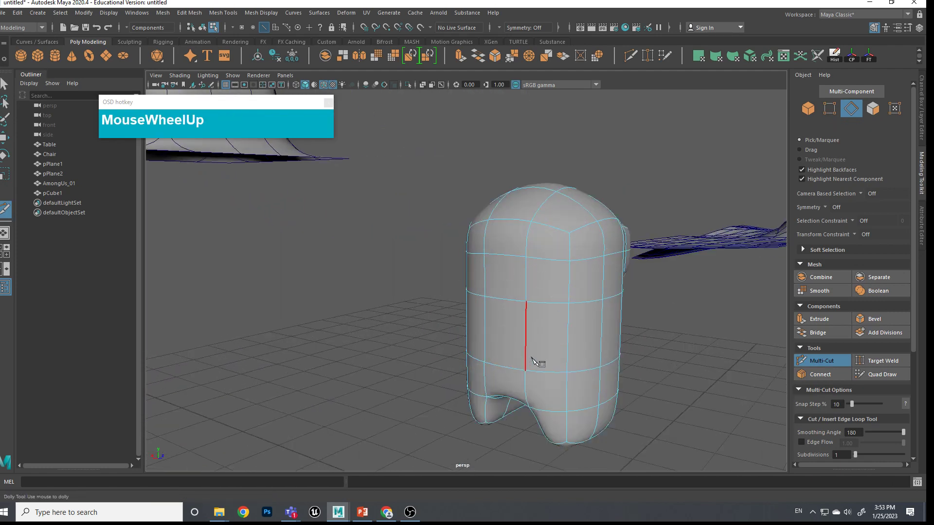
pyautogui.moveTo(553, 313)
pyautogui.keyDown('alt'); pyautogui.mouseDown()
pyautogui.moveTo(559, 328)
pyautogui.moveTo(536, 312)
pyautogui.mouseUp(); pyautogui.keyUp('alt')
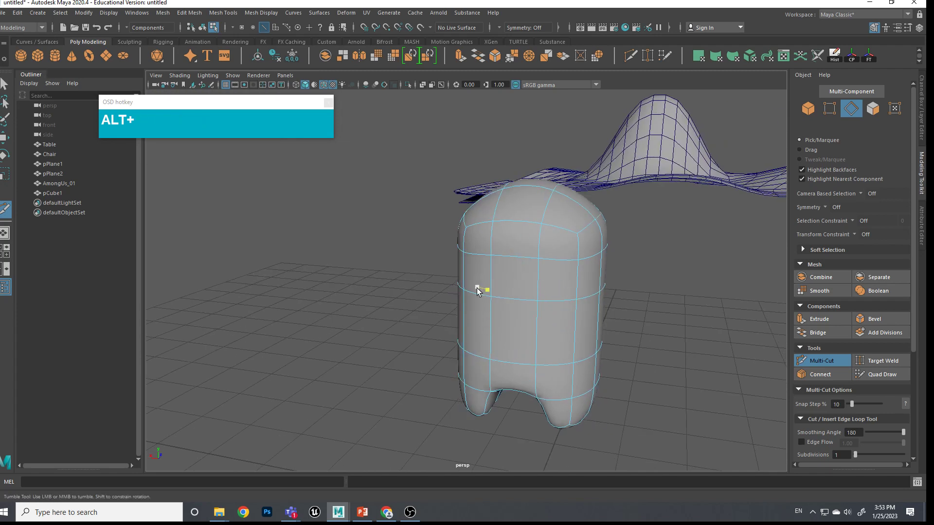
pyautogui.press('q')
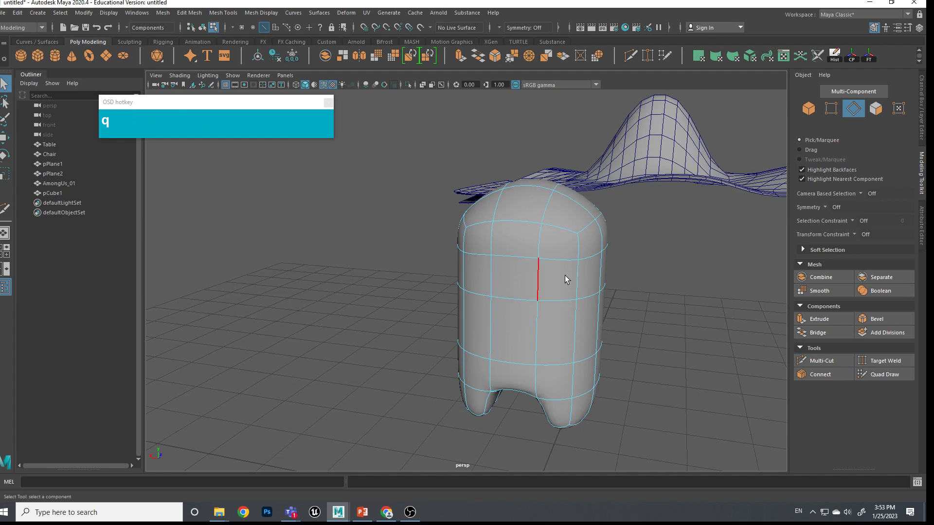
pyautogui.press('F11')
pyautogui.keyDown('shift'); pyautogui.moveTo(484, 284); pyautogui.dragTo(581, 284); pyautogui.keyUp('shift')
pyautogui.keyDown('shift'); pyautogui.click(556, 317); pyautogui.keyUp('shift')
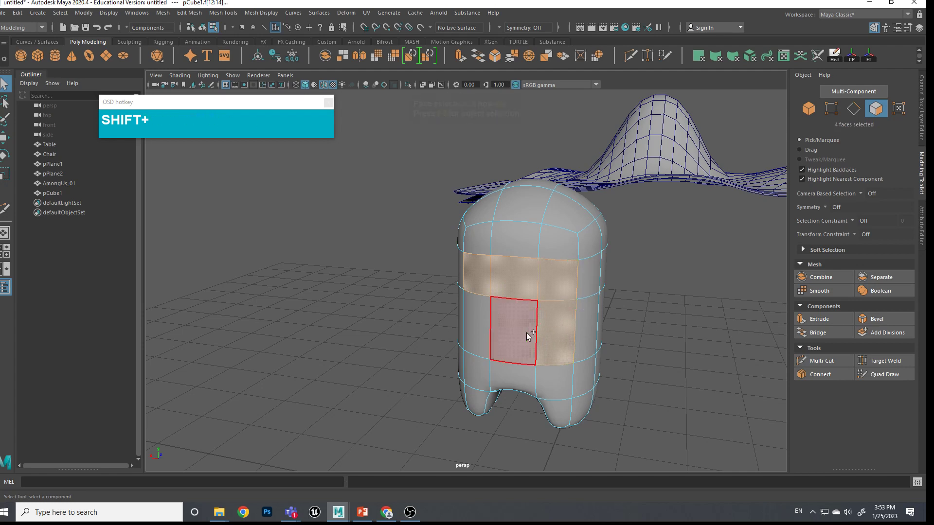
pyautogui.keyDown('shift'); pyautogui.click(485, 315); pyautogui.keyUp('shift')
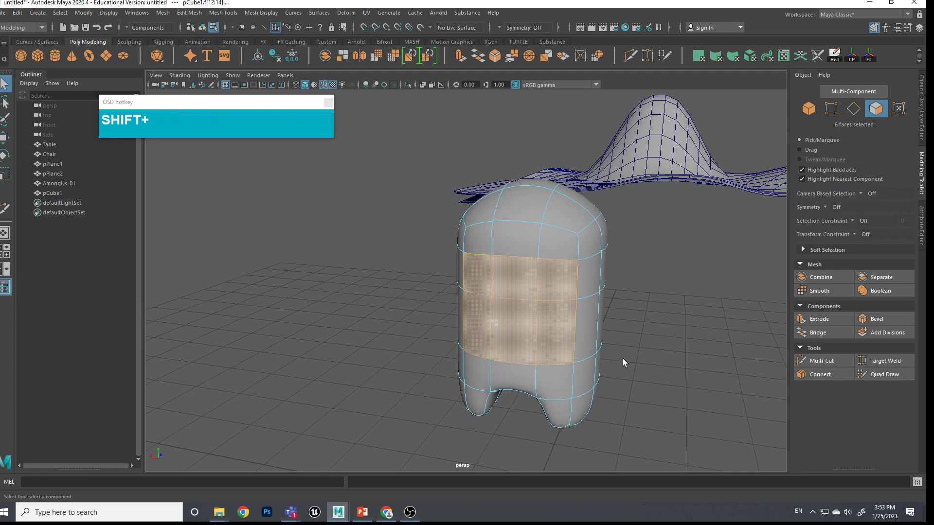
# - Extrude the six selected faces on the body's back outward to form the backpack
pyautogui.keyDown('alt'); pyautogui.moveTo(623, 366); pyautogui.dragTo(587, 369); pyautogui.keyUp('alt')
pyautogui.keyDown('shift'); pyautogui.moveTo(504, 289); pyautogui.dragTo(504, 310, button='right'); pyautogui.keyUp('shift')
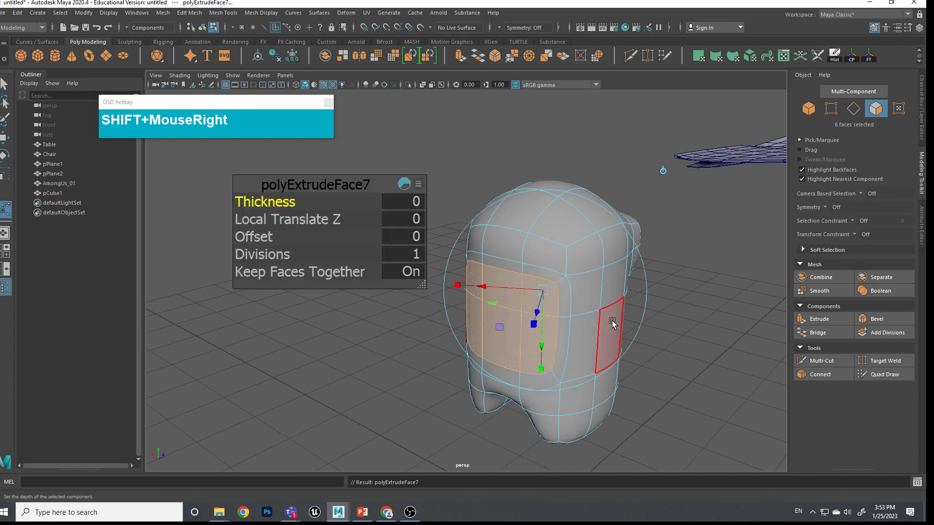
pyautogui.keyDown('alt'); pyautogui.moveTo(611, 324); pyautogui.dragTo(630, 330); pyautogui.keyUp('alt')
pyautogui.click(666, 183)
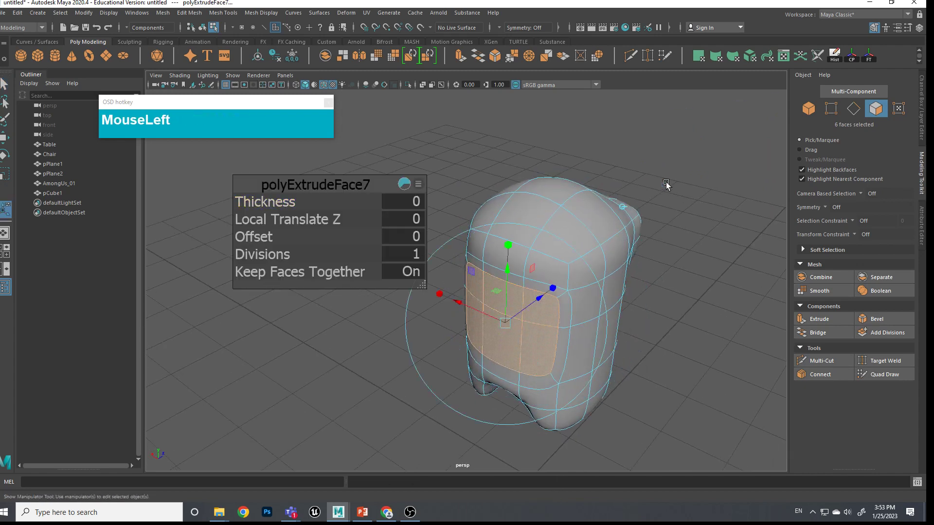
pyautogui.keyDown('alt'); pyautogui.moveTo(683, 267); pyautogui.dragTo(662, 287); pyautogui.keyUp('alt')
# - Select the six faces on the undersides of both feet and scale them to reshape the soles
pyautogui.keyDown('alt'); pyautogui.moveTo(543, 302); pyautogui.dragTo(559, 284); pyautogui.keyUp('alt')
pyautogui.click(517, 281)
pyautogui.keyDown('shift'); pyautogui.click(549, 285); pyautogui.keyUp('shift')
pyautogui.keyDown('shift'); pyautogui.click(579, 292); pyautogui.keyUp('shift')
pyautogui.keyDown('shift'); pyautogui.click(488, 332); pyautogui.keyUp('shift')
pyautogui.keyDown('shift'); pyautogui.click(515, 339); pyautogui.keyUp('shift')
pyautogui.press('e')
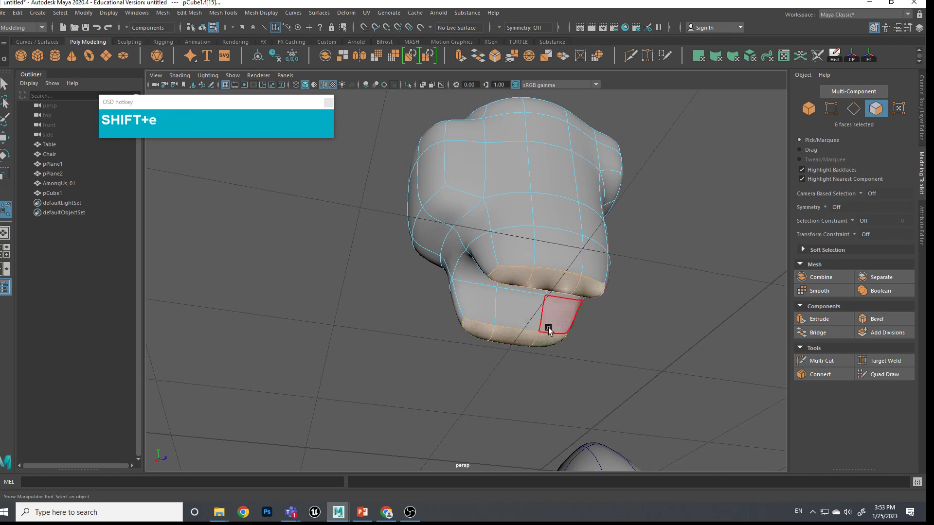
pyautogui.press('r')
pyautogui.moveTo(594, 322); pyautogui.dragTo(553, 344)
pyautogui.press('w')
# - Display the scene in wireframe and switch the grey body to vertex selection
pyautogui.keyDown('alt'); pyautogui.moveTo(552, 343); pyautogui.dragTo(600, 349, button='middle'); pyautogui.keyUp('alt')
pyautogui.keyDown('alt'); pyautogui.moveTo(600, 350); pyautogui.dragTo(602, 383); pyautogui.keyUp('alt')
pyautogui.keyDown('alt'); pyautogui.moveTo(602, 383); pyautogui.dragTo(576, 366, button='middle'); pyautogui.keyUp('alt')
pyautogui.keyDown('alt'); pyautogui.moveTo(575, 365); pyautogui.dragTo(610, 366); pyautogui.keyUp('alt')
pyautogui.hotkey('alt', '3')
pyautogui.moveTo(551, 307)
pyautogui.mouseDown(button='right')
pyautogui.moveTo(535, 292)
pyautogui.moveTo(547, 311)
pyautogui.moveTo(565, 296)
pyautogui.mouseUp(button='right')
pyautogui.press('4')
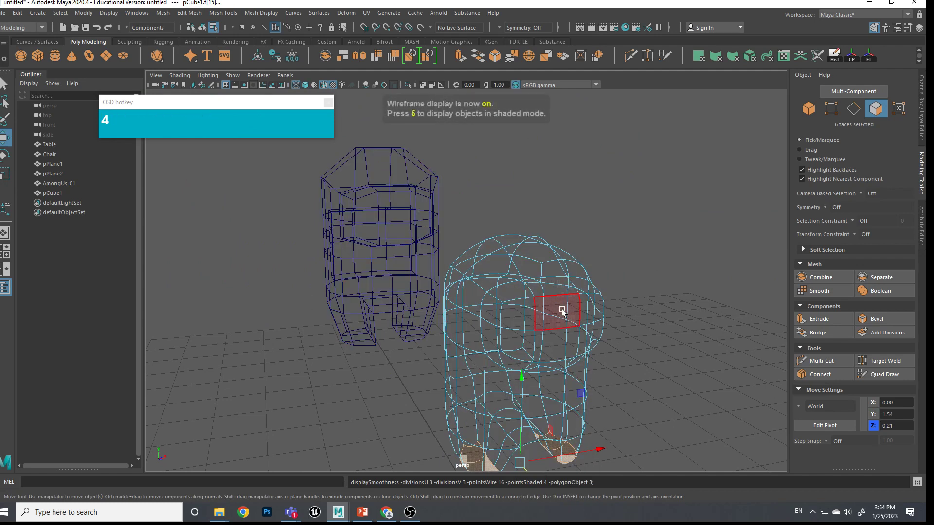
pyautogui.press('F9')
pyautogui.keyDown('alt'); pyautogui.moveTo(665, 312); pyautogui.dragTo(486, 311); pyautogui.keyUp('alt')
pyautogui.keyDown('alt'); pyautogui.moveTo(486, 310); pyautogui.dragTo(599, 323, button='middle'); pyautogui.keyUp('alt')
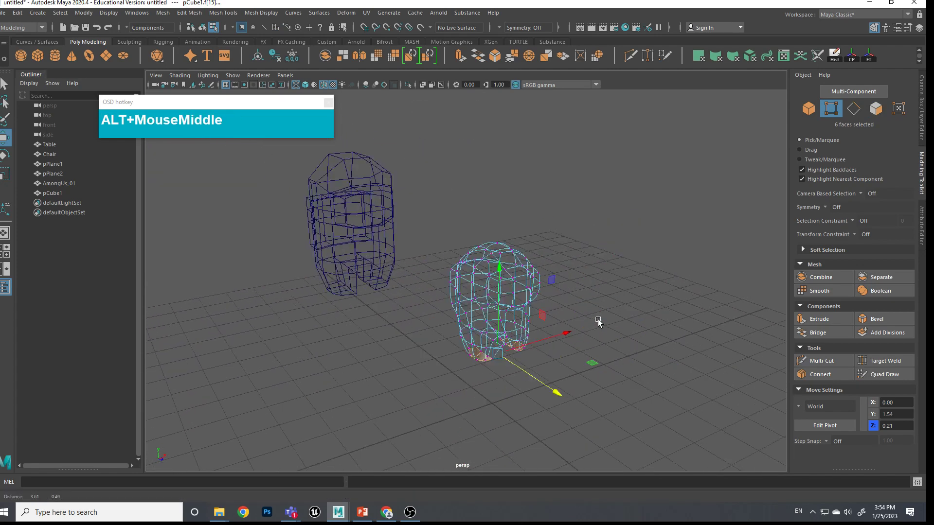
pyautogui.scroll(5, 586, 330)
# - Return the grey body to object mode, select it whole and isolate it in the view
pyautogui.moveTo(471, 280); pyautogui.dragTo(514, 231, button='right')
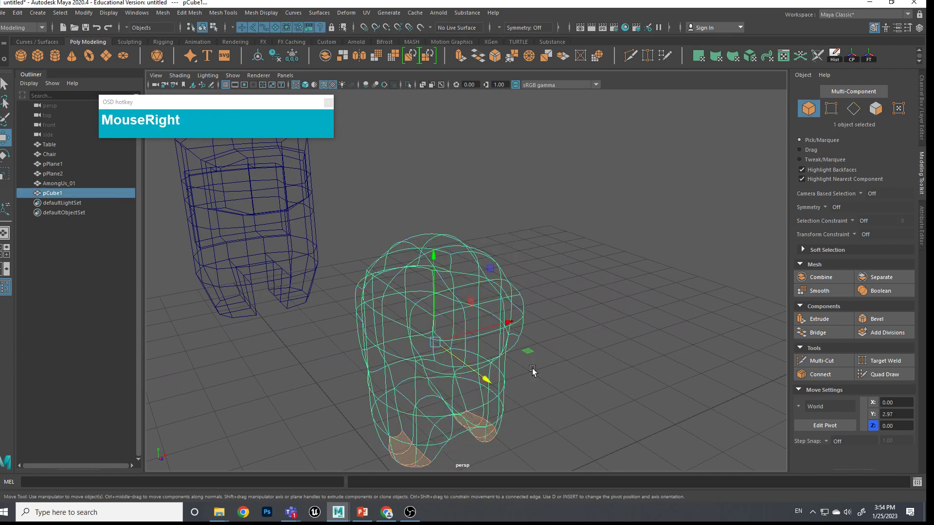
pyautogui.moveTo(232, 95); pyautogui.dragTo(533, 115)
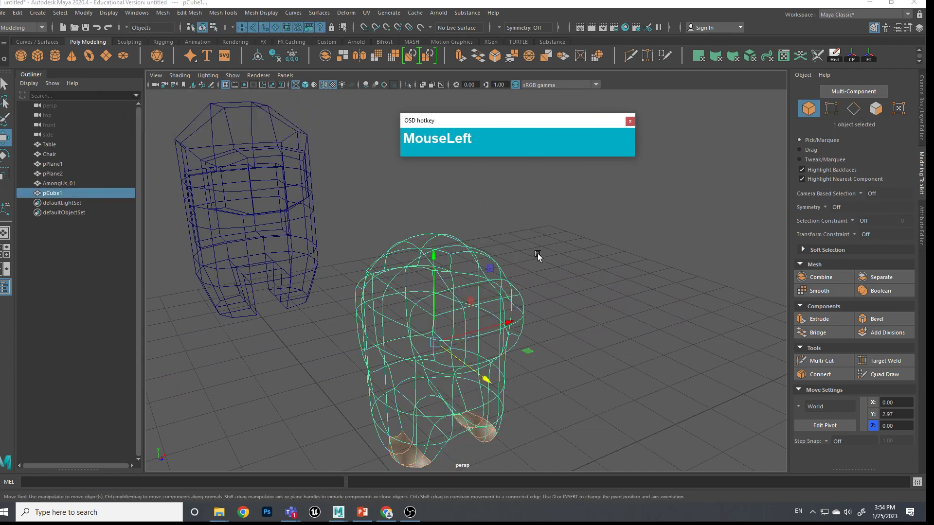
pyautogui.rightClick(445, 265)
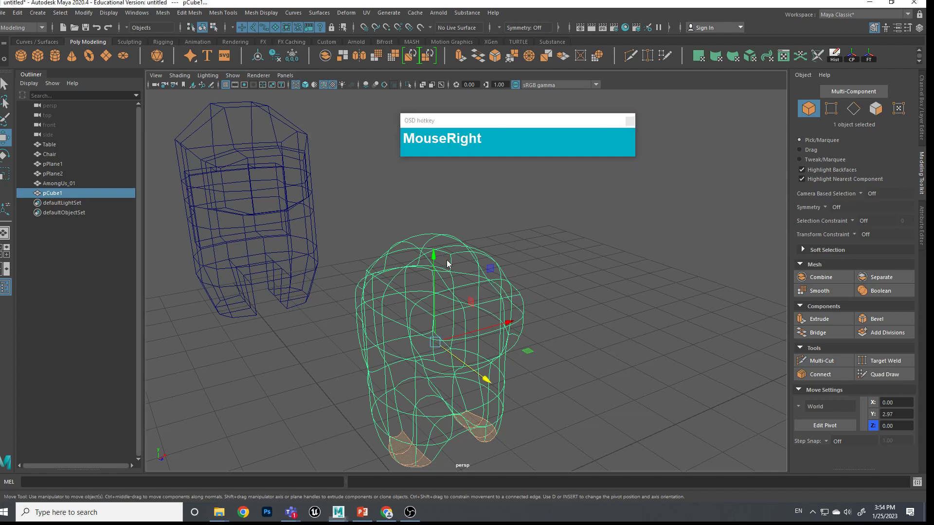
pyautogui.click(552, 263)
pyautogui.moveTo(467, 277); pyautogui.dragTo(516, 230, button='right')
pyautogui.click(502, 284)
pyautogui.click(500, 281)
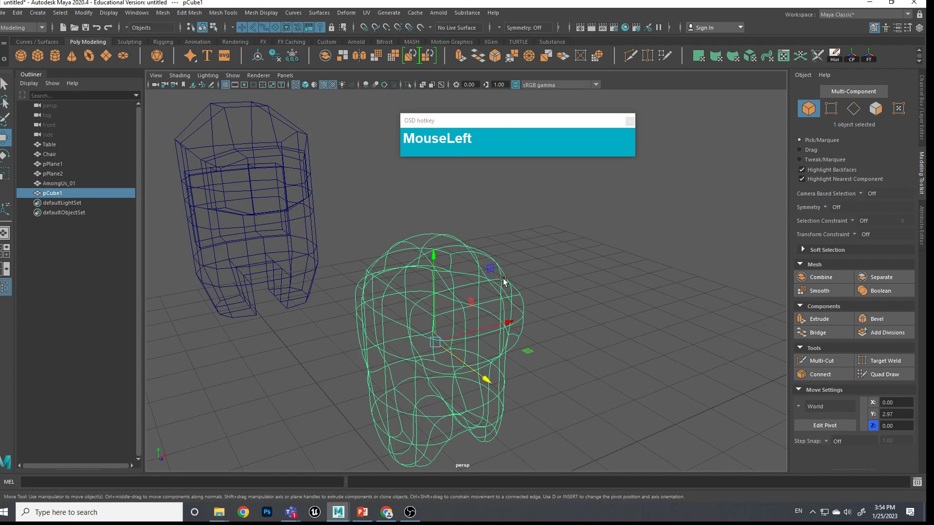
pyautogui.click(155, 76)
pyautogui.moveTo(238, 77)
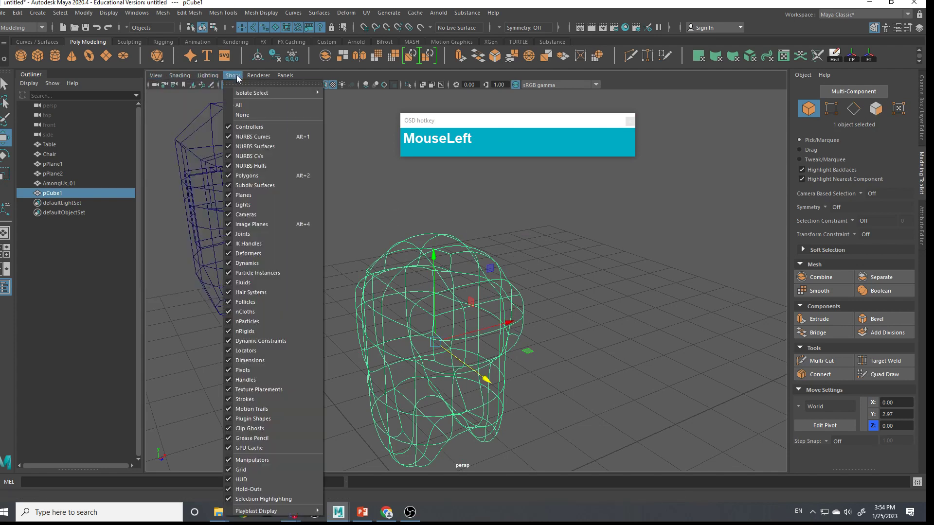
pyautogui.moveTo(245, 95)
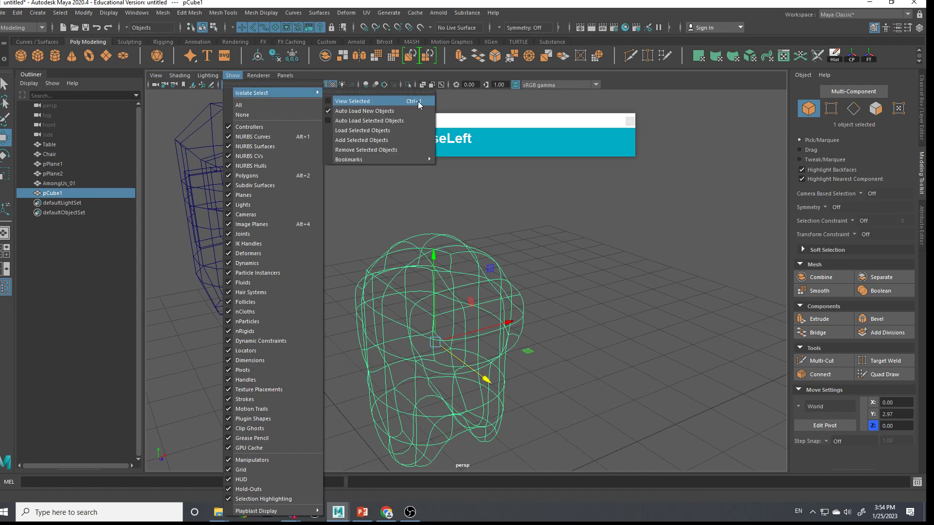
pyautogui.click(334, 101)
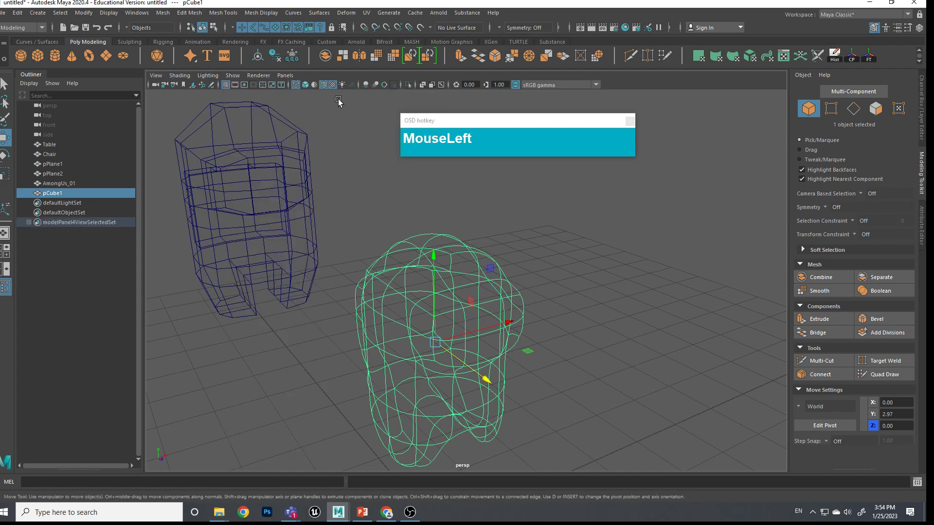
# - Show the isolated body in the front view and switch it to vertex selection
pyautogui.keyDown('alt'); pyautogui.scroll(-5, 527, 312); pyautogui.keyUp('alt')
pyautogui.moveTo(494, 323)
pyautogui.keyDown('alt'); pyautogui.mouseDown()
pyautogui.moveTo(298, 312)
pyautogui.moveTo(273, 319)
pyautogui.moveTo(479, 319)
pyautogui.mouseUp(); pyautogui.keyUp('alt')
pyautogui.scroll(3, 498, 319)
pyautogui.keyDown('alt'); pyautogui.moveTo(498, 319); pyautogui.dragTo(441, 303, button='middle'); pyautogui.keyUp('alt')
pyautogui.press('space')
pyautogui.moveTo(448, 300); pyautogui.dragTo(452, 330)
pyautogui.scroll(5, 480, 316)
pyautogui.keyDown('alt'); pyautogui.moveTo(463, 340); pyautogui.dragTo(529, 281, button='middle'); pyautogui.keyUp('alt')
pyautogui.moveTo(526, 260); pyautogui.dragTo(569, 313, button='right')
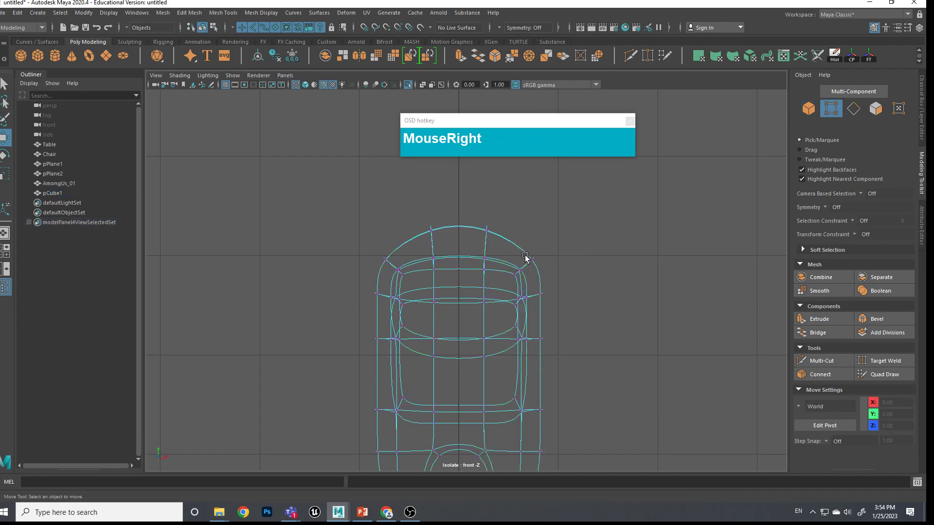
# - Select the shoulder vertices on both sides of the dome, raise them slightly and scale them closer together
pyautogui.moveTo(524, 243); pyautogui.dragTo(547, 277)
pyautogui.keyDown('shift'); pyautogui.moveTo(367, 230); pyautogui.dragTo(397, 275); pyautogui.keyUp('shift')
pyautogui.moveTo(458, 220); pyautogui.dragTo(458, 214)
pyautogui.press('e')
pyautogui.press('r')
pyautogui.moveTo(548, 256); pyautogui.dragTo(538, 255)
# - Select the four top vertices of the dome and raise them to Y 4.45
pyautogui.moveTo(354, 193); pyautogui.dragTo(513, 246)
pyautogui.moveTo(458, 196); pyautogui.dragTo(458, 185)
pyautogui.keyDown('alt'); pyautogui.moveTo(480, 227); pyautogui.dragTo(480, 269, button='middle'); pyautogui.keyUp('alt')
pyautogui.hotkey('alt', 'w')
pyautogui.moveTo(457, 203); pyautogui.dragTo(456, 197)
# - Raise the dome's four top vertices to Y 4.56 using Soft Selection with a reduced falloff radius
pyautogui.moveTo(370, 263); pyautogui.dragTo(397, 305)
pyautogui.moveTo(446, 237); pyautogui.dragTo(507, 287)
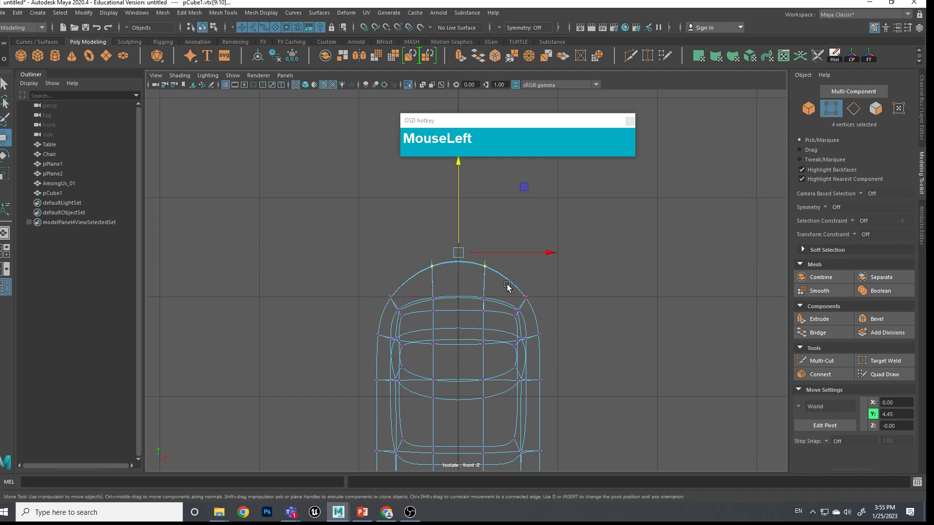
pyautogui.press('b')
pyautogui.scroll(-3, 524, 297)
pyautogui.keyDown('alt'); pyautogui.moveTo(524, 296); pyautogui.dragTo(497, 308, button='middle'); pyautogui.keyUp('alt')
pyautogui.press('b')
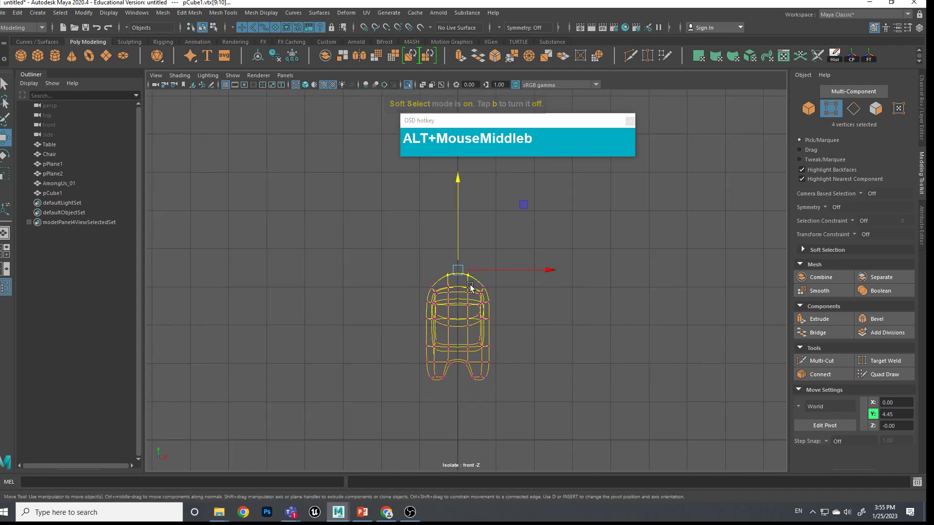
pyautogui.moveTo(486, 267); pyautogui.dragTo(530, 267, button='middle')
pyautogui.moveTo(464, 222); pyautogui.dragTo(458, 217)
pyautogui.scroll(2, 501, 298)
pyautogui.scroll(2, 501, 298)
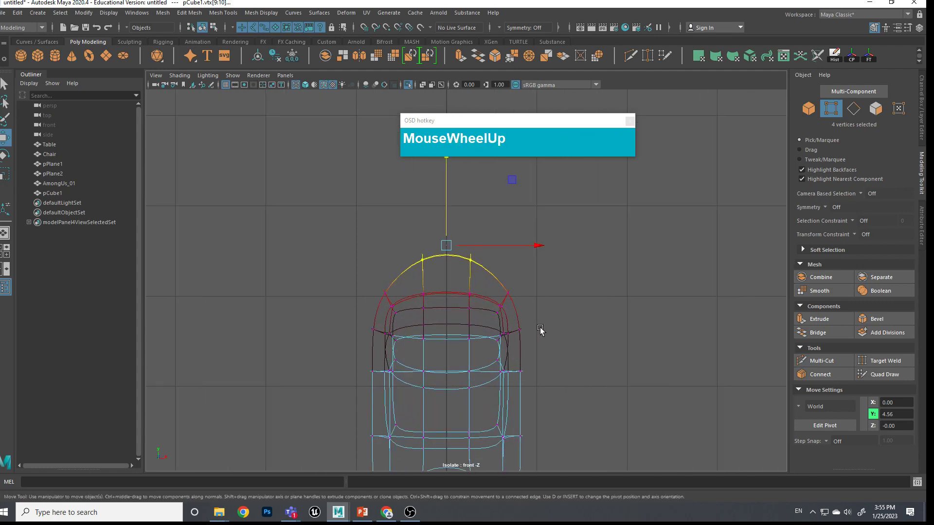
# - Widen the head at visor height with soft-selected vertices, and raise the row of eight vertices at the dome's shoulders
pyautogui.moveTo(339, 308); pyautogui.dragTo(561, 354)
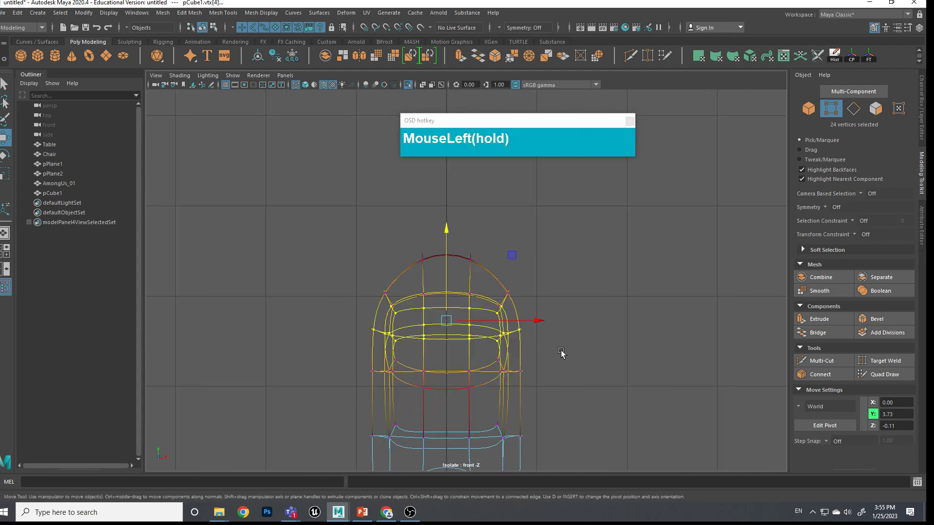
pyautogui.moveTo(541, 323); pyautogui.dragTo(534, 323)
pyautogui.moveTo(350, 273); pyautogui.dragTo(540, 307)
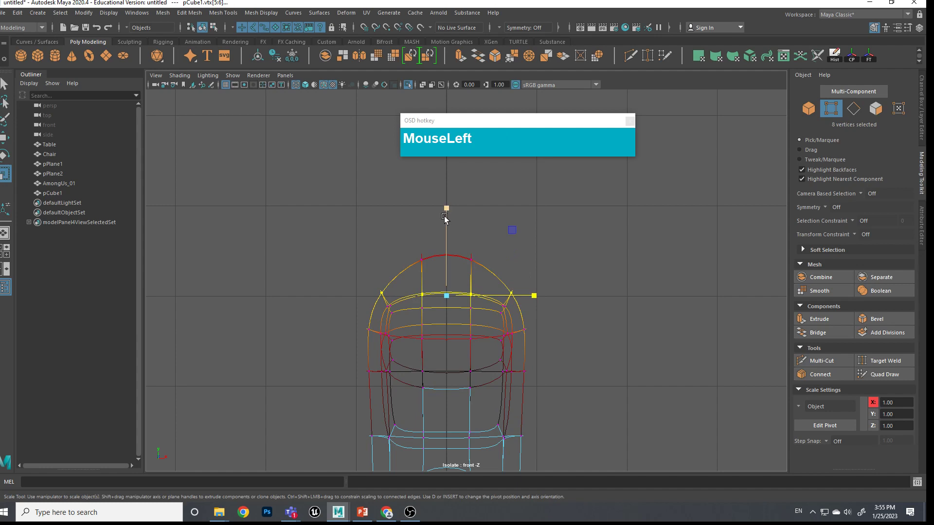
pyautogui.press('w')
pyautogui.moveTo(445, 233); pyautogui.dragTo(442, 219)
# - Return the body to object mode and show it shaded in the perspective view
pyautogui.scroll(-7, 518, 318)
pyautogui.moveTo(520, 322)
pyautogui.keyDown('alt'); pyautogui.mouseDown(button='middle')
pyautogui.moveTo(513, 308)
pyautogui.moveTo(511, 315)
pyautogui.mouseUp(button='middle'); pyautogui.keyUp('alt')
pyautogui.scroll(6, 510, 313)
pyautogui.press('7')
pyautogui.moveTo(440, 251); pyautogui.dragTo(482, 230, button='right')
pyautogui.press('space')
pyautogui.moveTo(521, 340); pyautogui.dragTo(530, 315)
pyautogui.press('5')
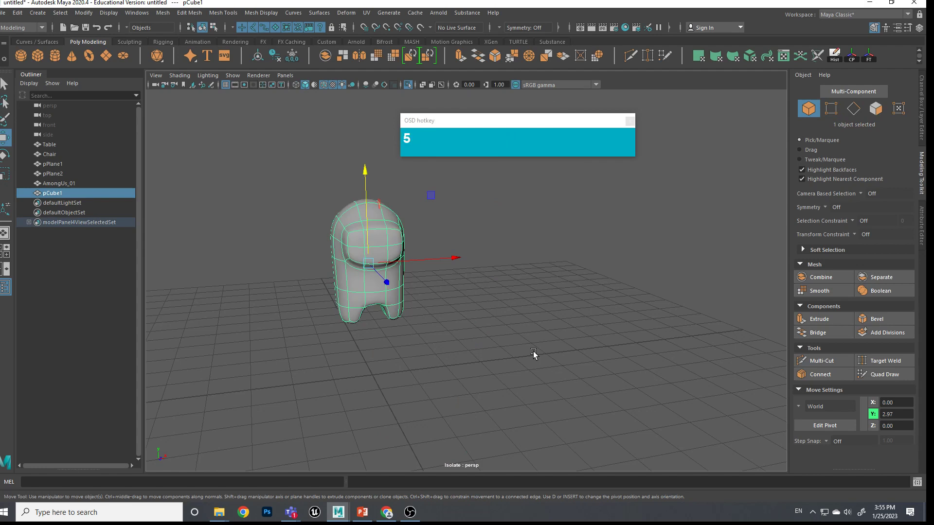
# - Turn off the isolation so that all scene objects are displayed around the grey body again
pyautogui.moveTo(480, 323)
pyautogui.keyDown('alt'); pyautogui.mouseDown(button='middle')
pyautogui.moveTo(476, 381)
pyautogui.moveTo(496, 348)
pyautogui.mouseUp(button='middle'); pyautogui.keyUp('alt')
pyautogui.scroll(3, 467, 383)
pyautogui.scroll(3, 466, 383)
pyautogui.keyDown('alt'); pyautogui.moveTo(496, 348); pyautogui.dragTo(538, 346); pyautogui.keyUp('alt')
pyautogui.keyDown('alt'); pyautogui.moveTo(538, 346); pyautogui.dragTo(472, 370, button='middle'); pyautogui.keyUp('alt')
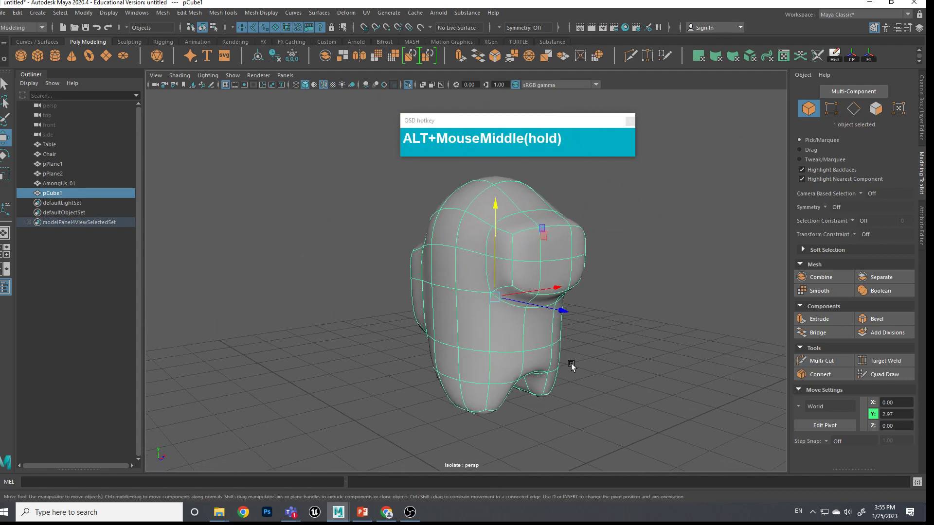
pyautogui.click(233, 75)
pyautogui.moveTo(292, 84)
pyautogui.click(351, 92)
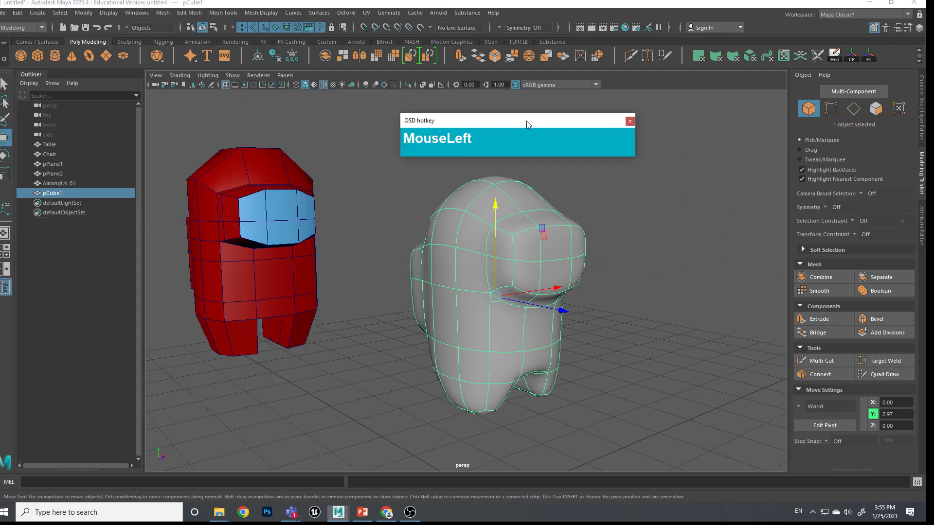
# - Examine the smoothed grey body beside the red character, including its side profile with visor and backpack
pyautogui.moveTo(526, 121); pyautogui.dragTo(664, 107)
pyautogui.keyDown('alt'); pyautogui.moveTo(664, 283); pyautogui.dragTo(652, 298); pyautogui.keyUp('alt')
pyautogui.keyDown('alt'); pyautogui.moveTo(653, 298); pyautogui.dragTo(663, 299, button='middle'); pyautogui.keyUp('alt')
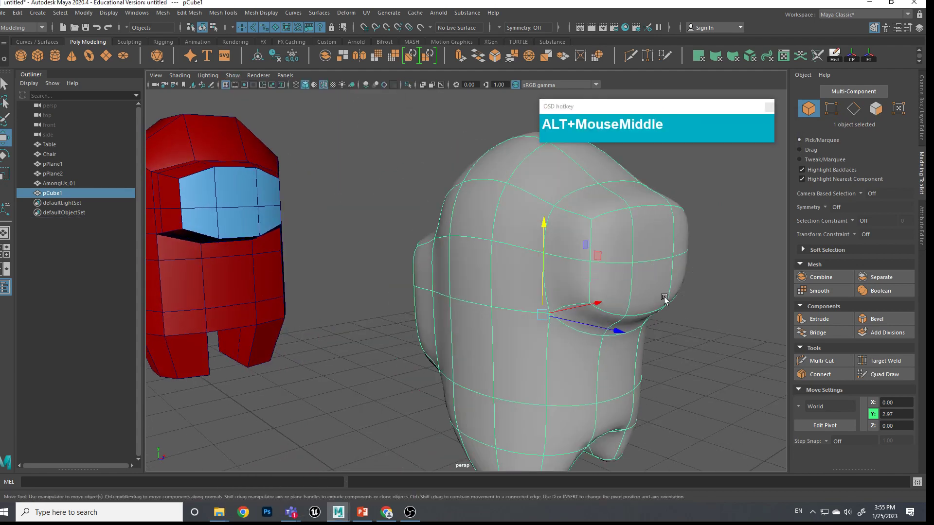
pyautogui.keyDown('alt'); pyautogui.moveTo(663, 298); pyautogui.dragTo(652, 302); pyautogui.keyUp('alt')
pyautogui.keyDown('alt'); pyautogui.moveTo(652, 302); pyautogui.dragTo(561, 312, button='middle'); pyautogui.keyUp('alt')
pyautogui.scroll(3, 560, 313)
pyautogui.keyDown('alt'); pyautogui.moveTo(467, 306); pyautogui.dragTo(483, 334, button='middle'); pyautogui.keyUp('alt')
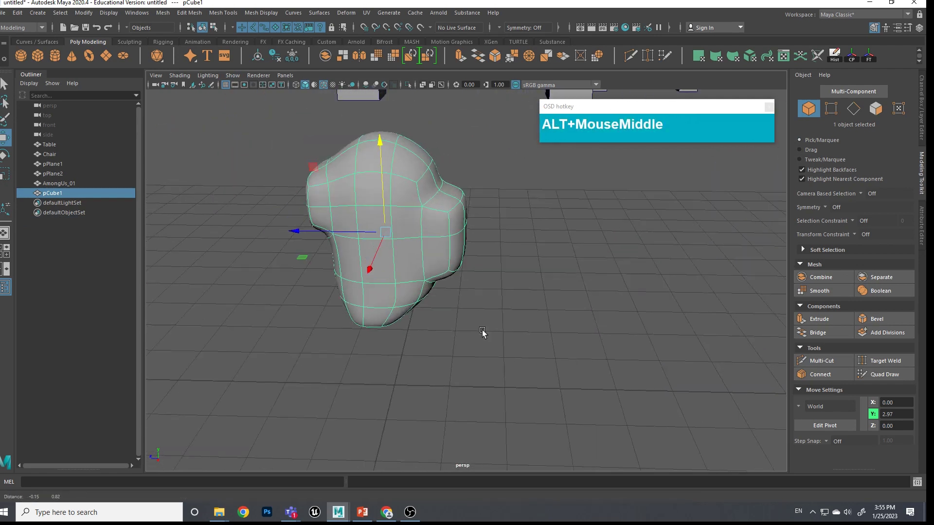
pyautogui.scroll(4, 483, 334)
pyautogui.keyDown('alt'); pyautogui.moveTo(426, 217); pyautogui.dragTo(519, 259, button='middle'); pyautogui.keyUp('alt')
pyautogui.keyDown('alt'); pyautogui.scroll(-3, 479, 209); pyautogui.keyUp('alt')
pyautogui.keyDown('alt'); pyautogui.moveTo(479, 208); pyautogui.dragTo(453, 213); pyautogui.keyUp('alt')
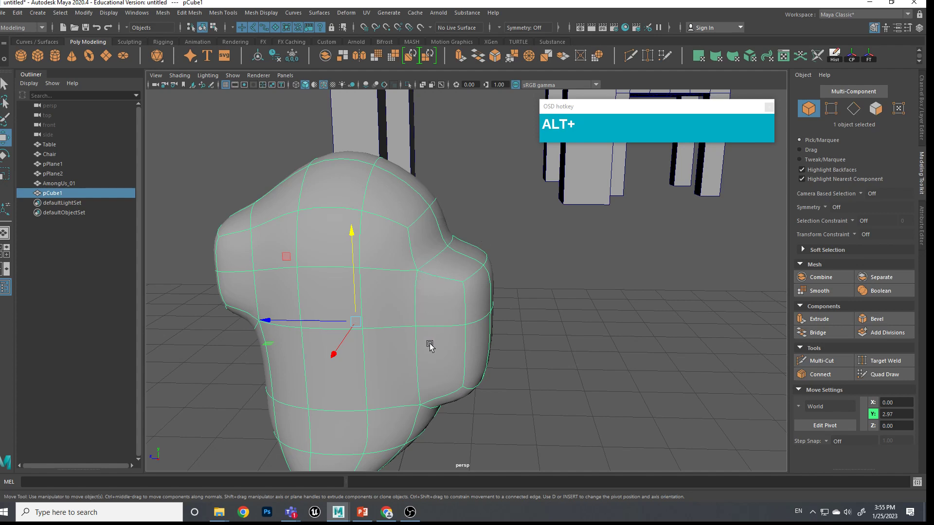
# - Turn off Soft Selection and insert an edge loop around the base of the backpack with Multi-Cut
pyautogui.moveTo(432, 244)
pyautogui.mouseDown(button='right')
pyautogui.moveTo(434, 277)
pyautogui.moveTo(432, 218)
pyautogui.moveTo(434, 247)
pyautogui.mouseUp(button='right')
pyautogui.press('F10')
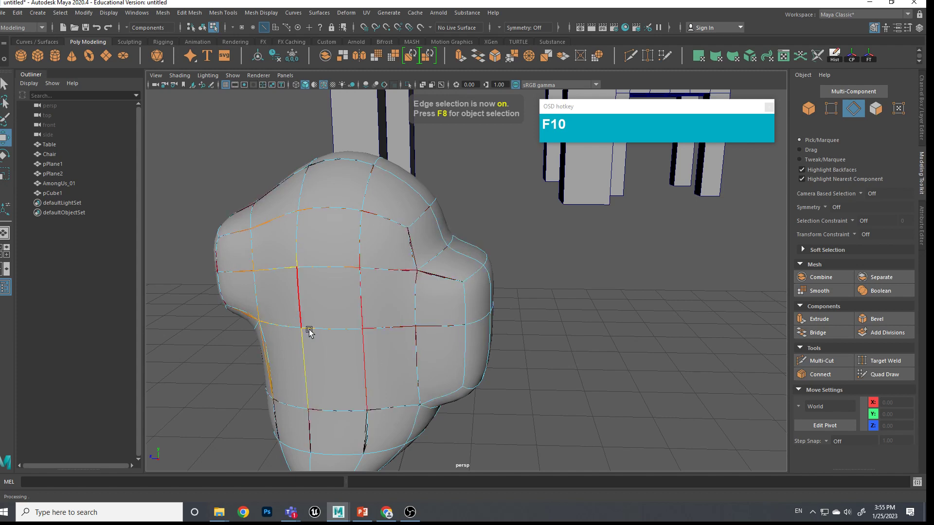
pyautogui.click(436, 334)
pyautogui.press('b')
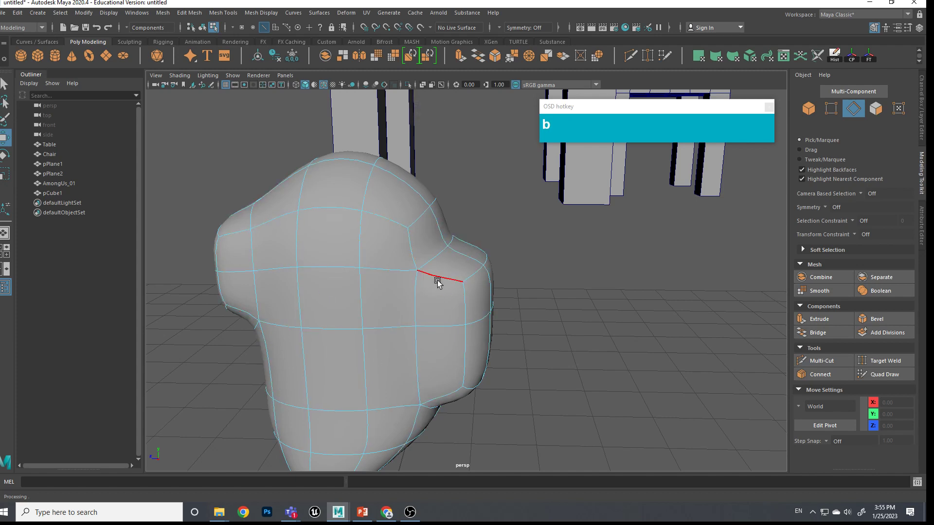
pyautogui.keyDown('shift'); pyautogui.moveTo(431, 277); pyautogui.dragTo(386, 282, button='right'); pyautogui.keyUp('shift')
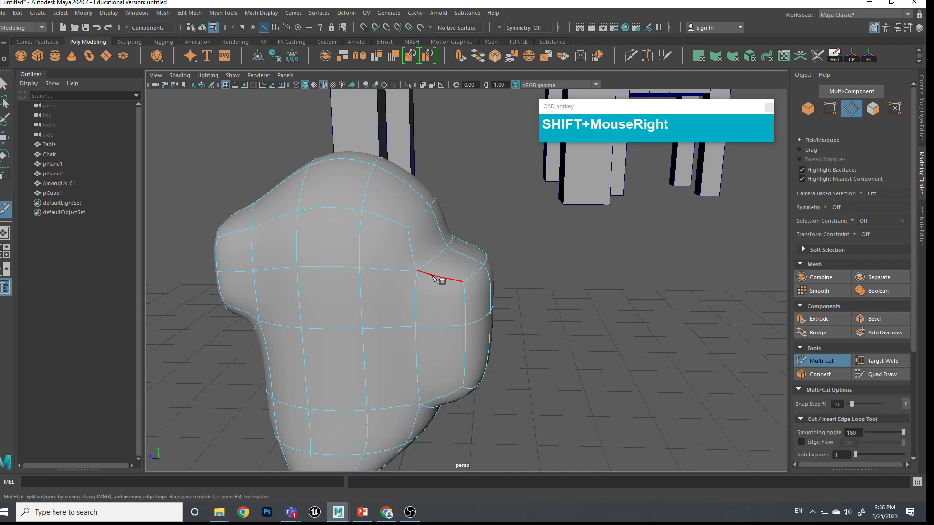
pyautogui.press('ctrl')
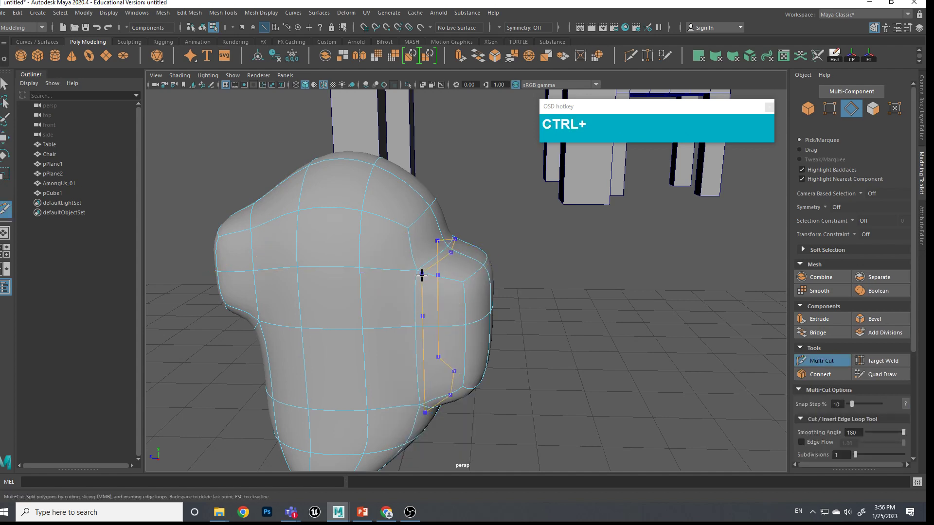
pyautogui.keyDown('ctrl'); pyautogui.click(421, 274); pyautogui.keyUp('ctrl')
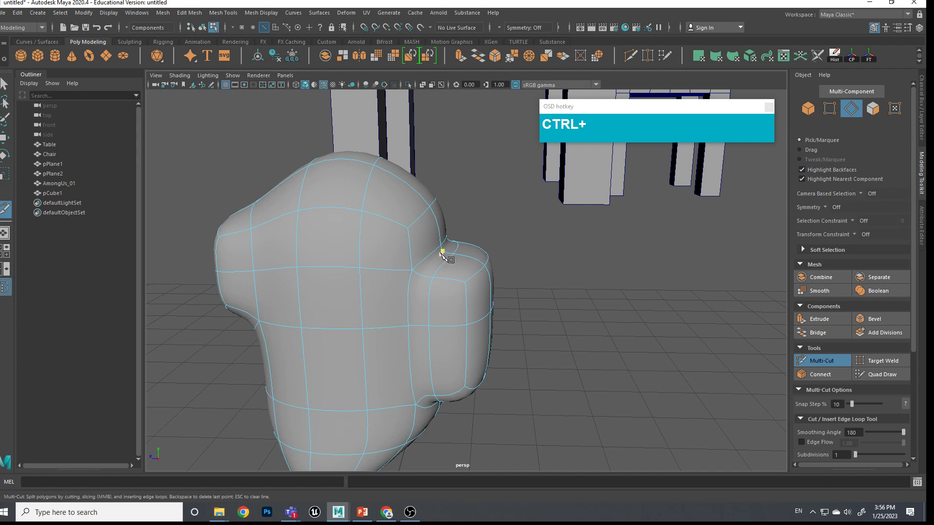
# - Insert an edge loop around the base of the visor with Multi-Cut, undoing the first cut to reposition it
pyautogui.scroll(-2, 428, 403)
pyautogui.keyDown('alt'); pyautogui.moveTo(364, 352); pyautogui.dragTo(438, 363); pyautogui.keyUp('alt')
pyautogui.moveTo(376, 350)
pyautogui.keyDown('alt'); pyautogui.mouseDown(button='middle')
pyautogui.moveTo(360, 311)
pyautogui.moveTo(371, 348)
pyautogui.mouseUp(button='middle'); pyautogui.keyUp('alt')
pyautogui.scroll(5, 377, 267)
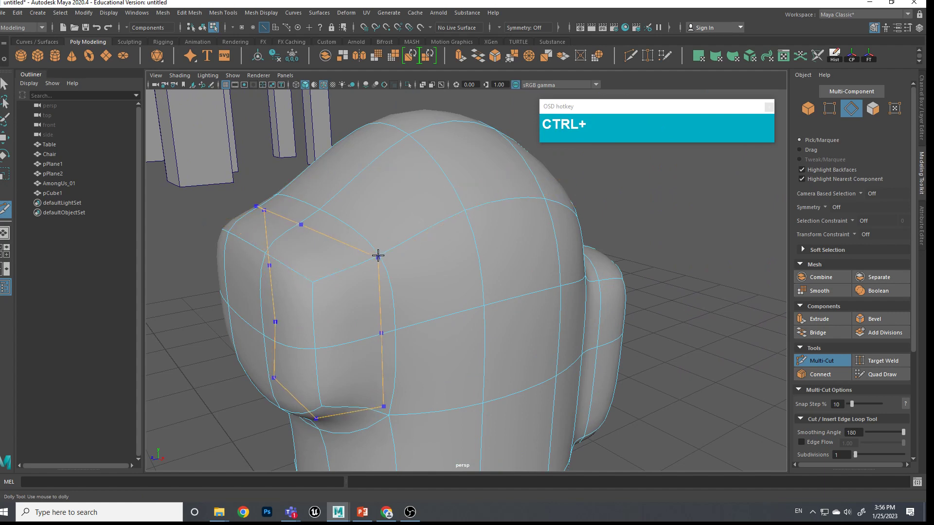
pyautogui.keyDown('ctrl'); pyautogui.click(378, 255); pyautogui.keyUp('ctrl')
pyautogui.hotkey('ctrl', 'z')
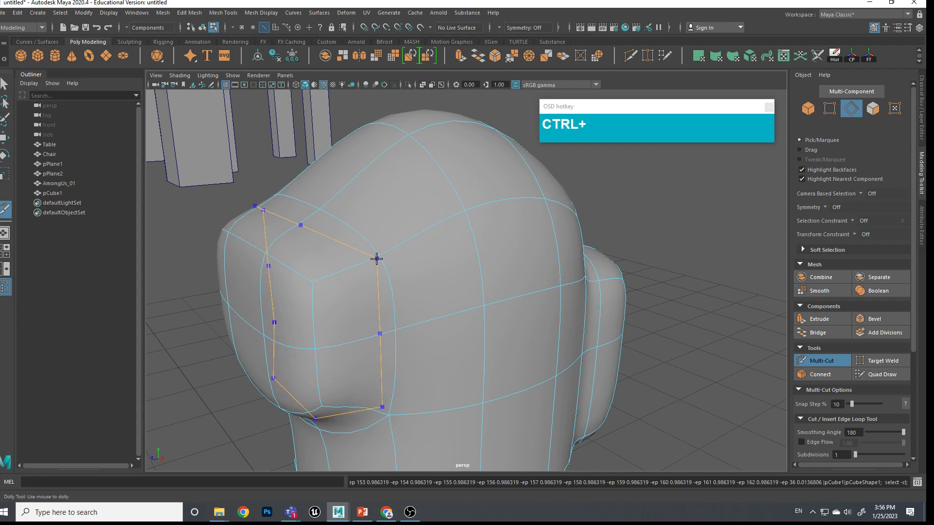
# - Scale the visor's six front faces down slightly and move them back to about Z 1.01
pyautogui.scroll(-3, 402, 327)
pyautogui.keyDown('alt'); pyautogui.moveTo(402, 327); pyautogui.dragTo(439, 343); pyautogui.keyUp('alt')
pyautogui.scroll(-4, 415, 348)
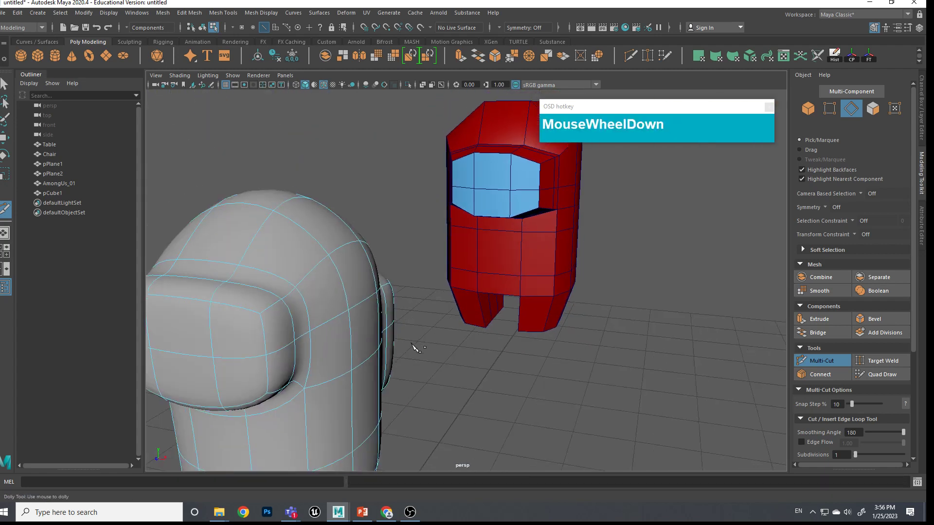
pyautogui.keyDown('alt'); pyautogui.moveTo(415, 348); pyautogui.dragTo(457, 329, button='middle'); pyautogui.keyUp('alt')
pyautogui.keyDown('alt'); pyautogui.moveTo(408, 330); pyautogui.dragTo(436, 329); pyautogui.keyUp('alt')
pyautogui.keyDown('alt'); pyautogui.moveTo(436, 329); pyautogui.dragTo(480, 271, button='middle'); pyautogui.keyUp('alt')
pyautogui.keyDown('alt'); pyautogui.moveTo(479, 272); pyautogui.dragTo(477, 294); pyautogui.keyUp('alt')
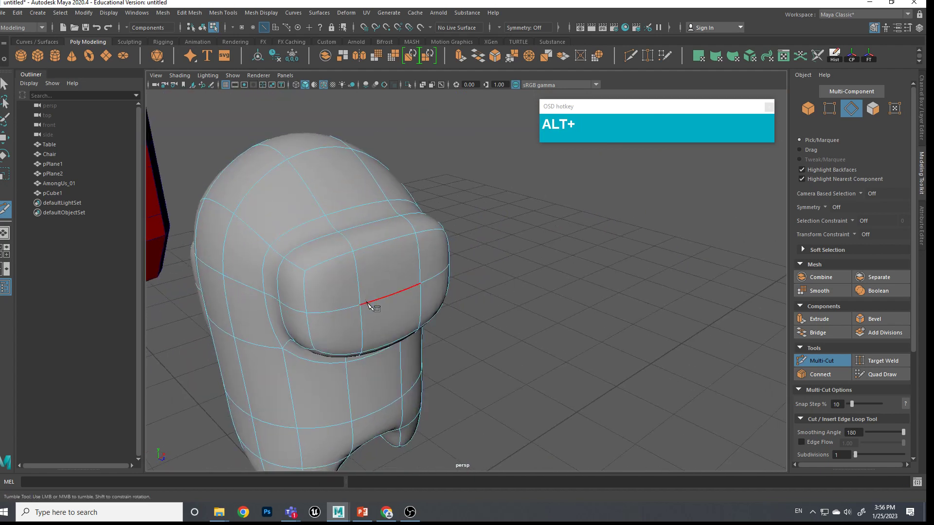
pyautogui.press('q')
pyautogui.moveTo(334, 282)
pyautogui.mouseDown(button='right')
pyautogui.moveTo(337, 302)
pyautogui.moveTo(335, 273)
pyautogui.mouseUp(button='right')
pyautogui.click(335, 277)
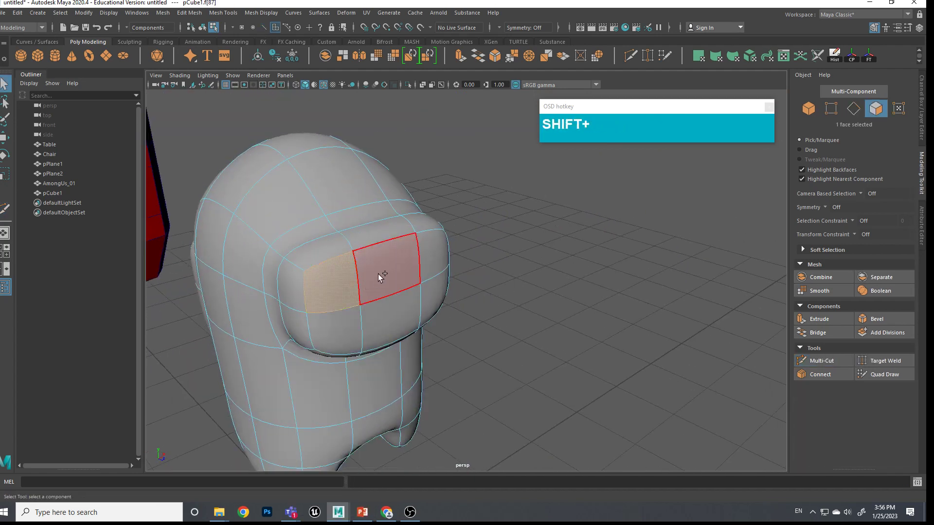
pyautogui.keyDown('shift'); pyautogui.click(380, 276); pyautogui.keyUp('shift')
pyautogui.keyDown('shift'); pyautogui.click(426, 265); pyautogui.keyUp('shift')
pyautogui.keyDown('shift'); pyautogui.click(402, 300); pyautogui.keyUp('shift')
pyautogui.keyDown('shift'); pyautogui.click(340, 315); pyautogui.keyUp('shift')
pyautogui.keyDown('shift'); pyautogui.click(427, 321); pyautogui.keyUp('shift')
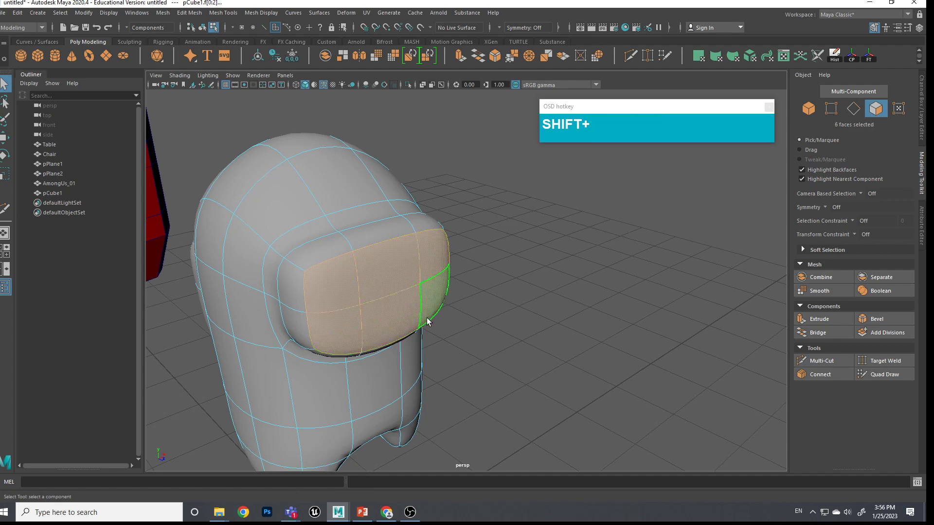
pyautogui.press('e')
pyautogui.press('r')
pyautogui.moveTo(390, 293)
pyautogui.mouseDown()
pyautogui.moveTo(370, 298)
pyautogui.moveTo(384, 294)
pyautogui.mouseUp()
pyautogui.press('w')
pyautogui.click(439, 321)
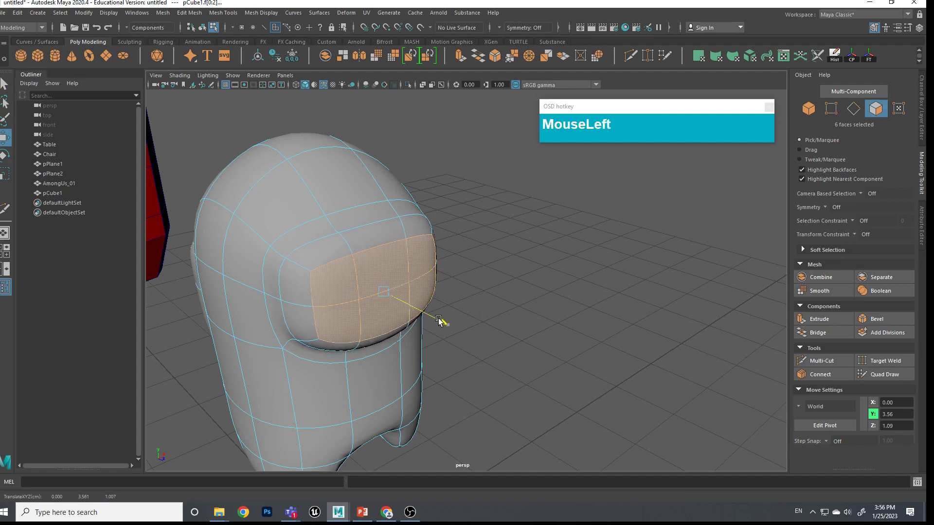
pyautogui.moveTo(441, 322); pyautogui.dragTo(478, 305)
# - Move the middle edge across the visor's front slightly forward to round its face
pyautogui.scroll(-5, 515, 297)
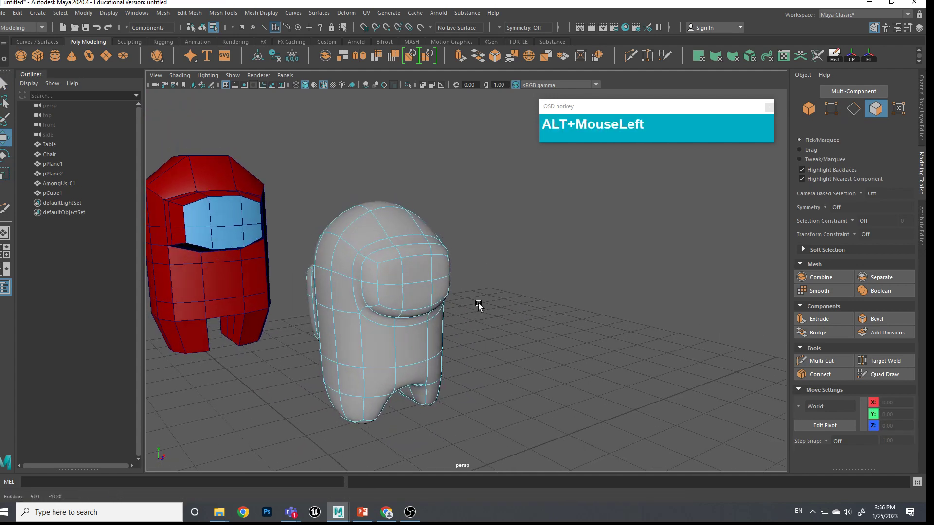
pyautogui.keyDown('alt'); pyautogui.moveTo(478, 305); pyautogui.dragTo(486, 287, button='middle'); pyautogui.keyUp('alt')
pyautogui.keyDown('alt'); pyautogui.moveTo(486, 287); pyautogui.dragTo(449, 347); pyautogui.keyUp('alt')
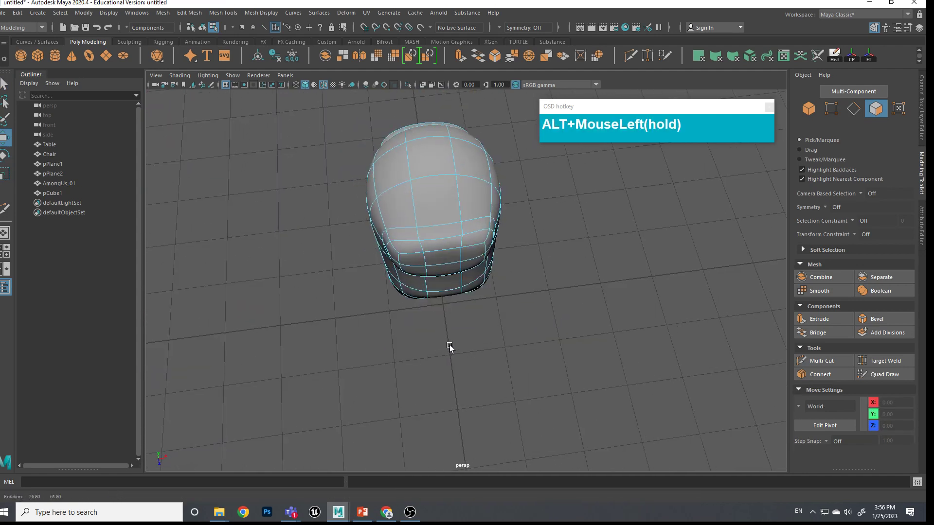
pyautogui.scroll(4, 452, 335)
pyautogui.moveTo(422, 249); pyautogui.dragTo(419, 239, button='right')
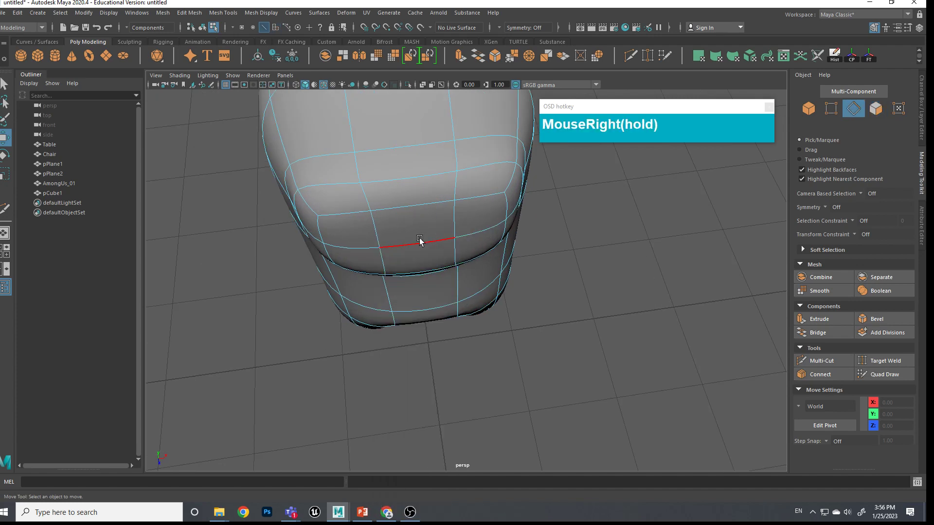
pyautogui.click(420, 240)
pyautogui.click(596, 285)
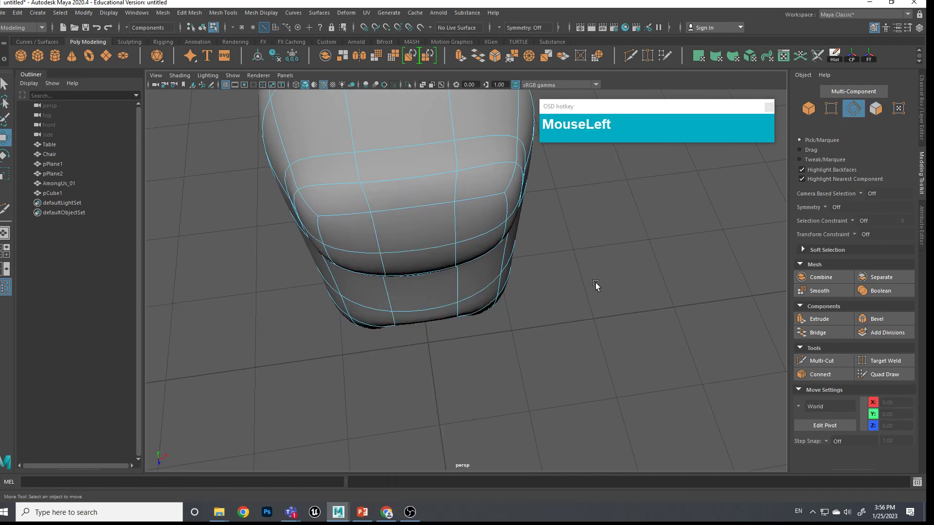
# - Select the visor's six front faces, grow the selection over the whole visor and assign a new Blinn material to it
pyautogui.keyDown('alt'); pyautogui.moveTo(596, 285); pyautogui.dragTo(584, 265); pyautogui.keyUp('alt')
pyautogui.keyDown('alt'); pyautogui.moveTo(584, 265); pyautogui.dragTo(554, 306, button='middle'); pyautogui.keyUp('alt')
pyautogui.keyDown('alt'); pyautogui.moveTo(508, 287); pyautogui.dragTo(506, 243); pyautogui.keyUp('alt')
pyautogui.rightClick(506, 244)
pyautogui.click(506, 267)
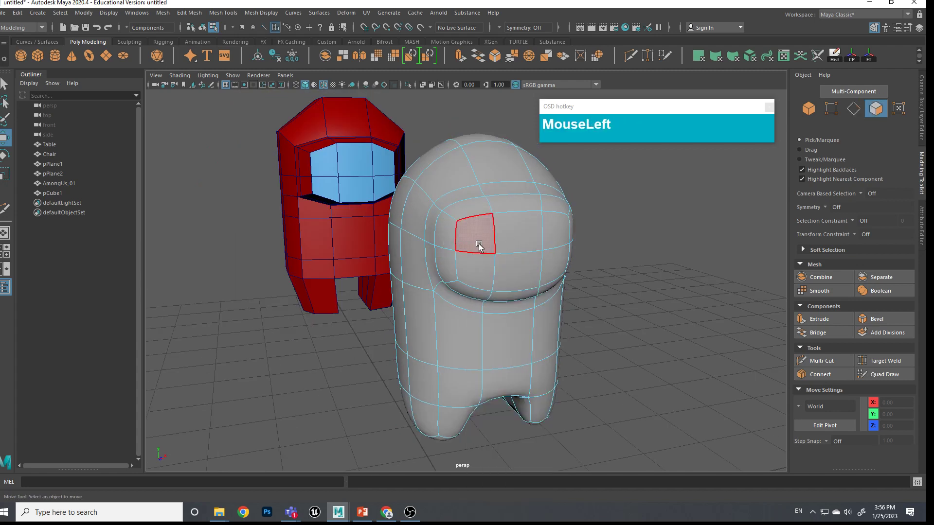
pyautogui.click(479, 246)
pyautogui.keyDown('shift'); pyautogui.click(511, 240); pyautogui.keyUp('shift')
pyautogui.keyDown('shift'); pyautogui.click(549, 243); pyautogui.keyUp('shift')
pyautogui.keyDown('shift'); pyautogui.click(555, 264); pyautogui.keyUp('shift')
pyautogui.keyDown('shift'); pyautogui.click(529, 268); pyautogui.keyUp('shift')
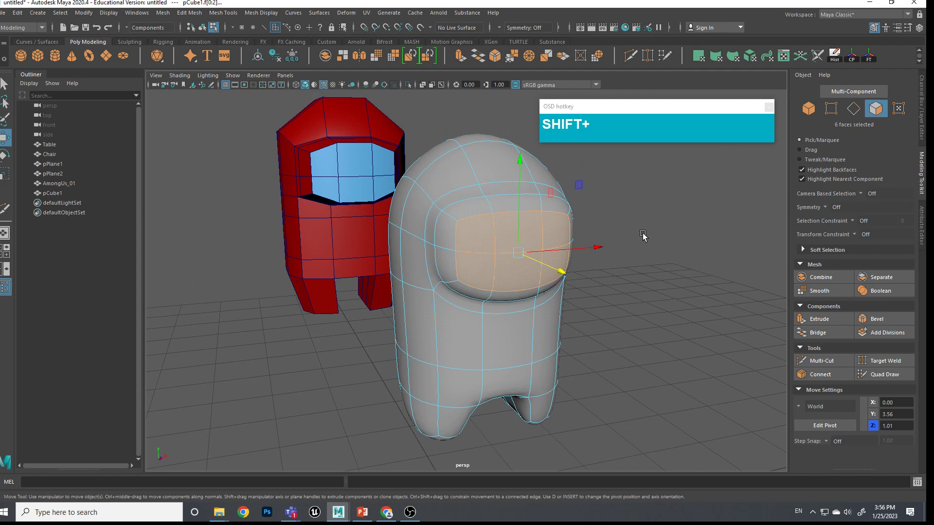
pyautogui.hotkey('shift', '.')
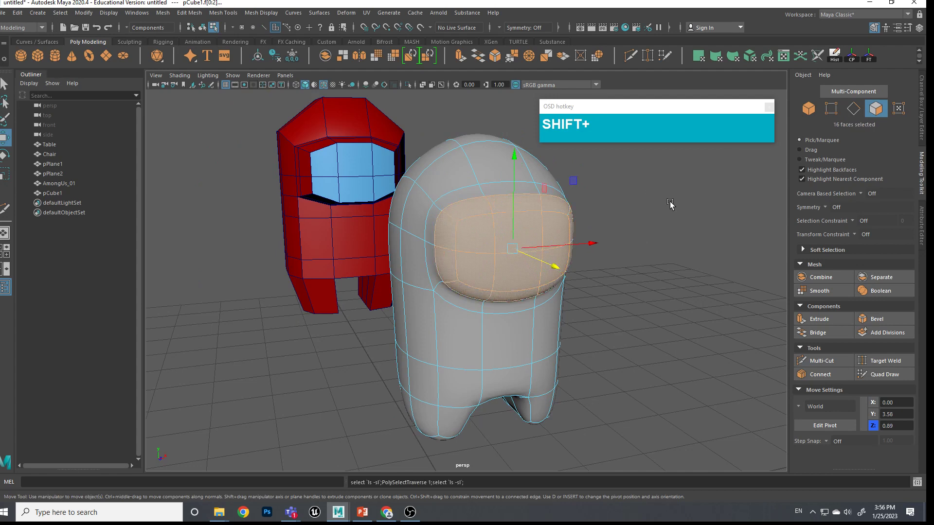
pyautogui.moveTo(534, 220); pyautogui.dragTo(535, 470, button='right')
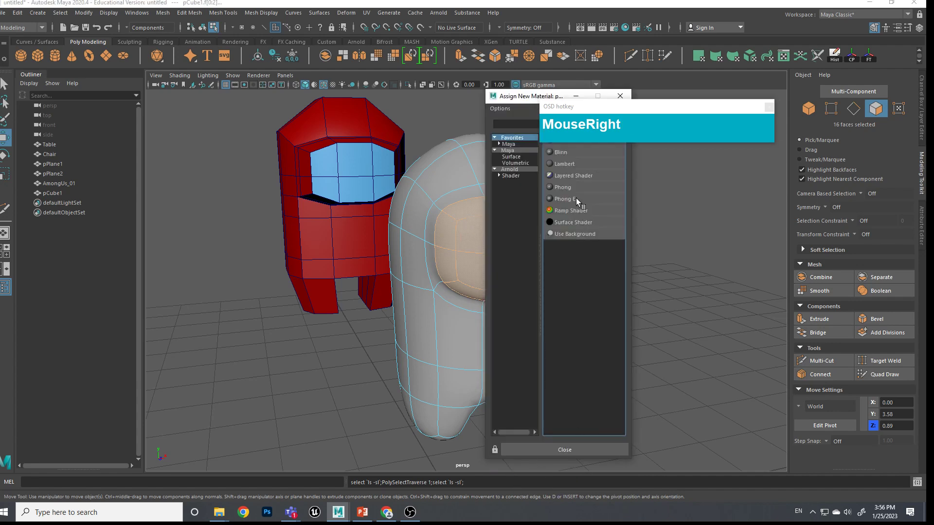
pyautogui.moveTo(623, 104); pyautogui.dragTo(705, 80)
pyautogui.click(564, 153)
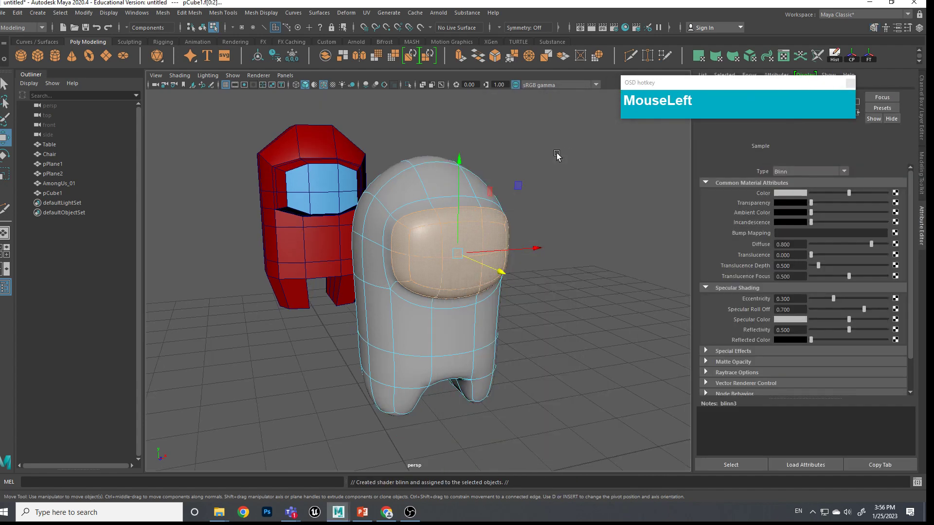
# - Open the visor's Blinn material attributes and set its colour to a pale light blue
pyautogui.moveTo(775, 89); pyautogui.dragTo(545, 83)
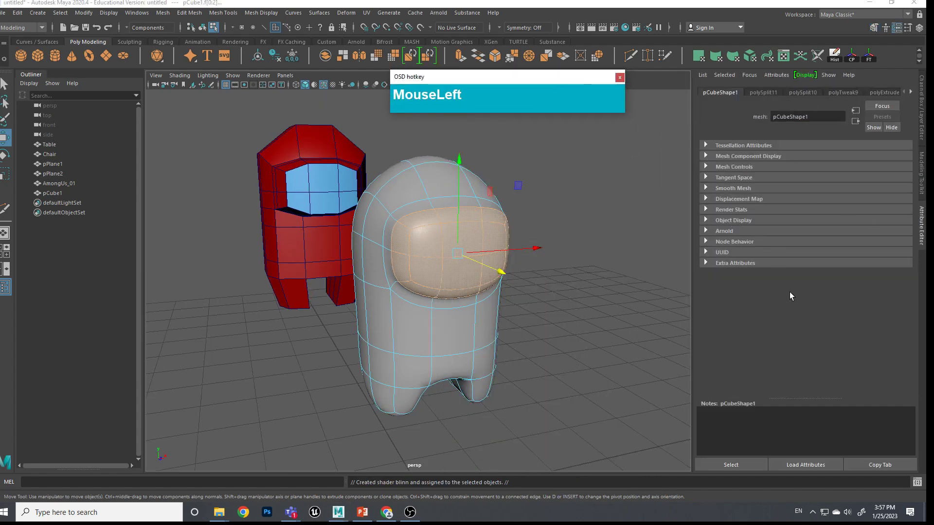
pyautogui.moveTo(469, 236); pyautogui.dragTo(464, 477, button='right')
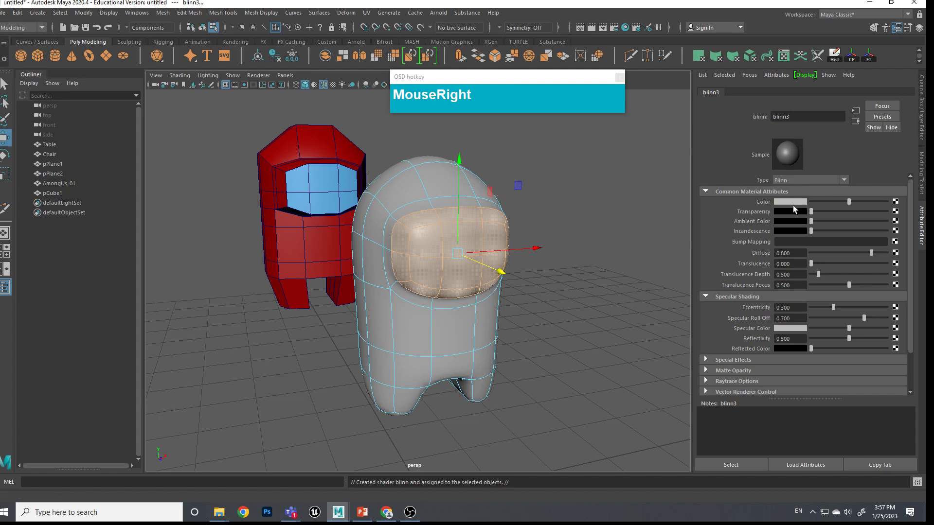
pyautogui.click(792, 204)
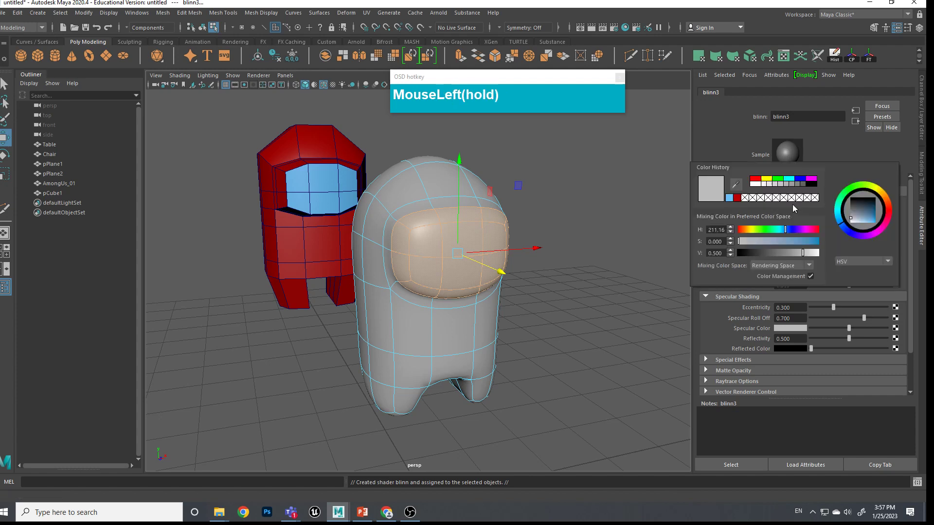
pyautogui.click(729, 197)
pyautogui.click(867, 221)
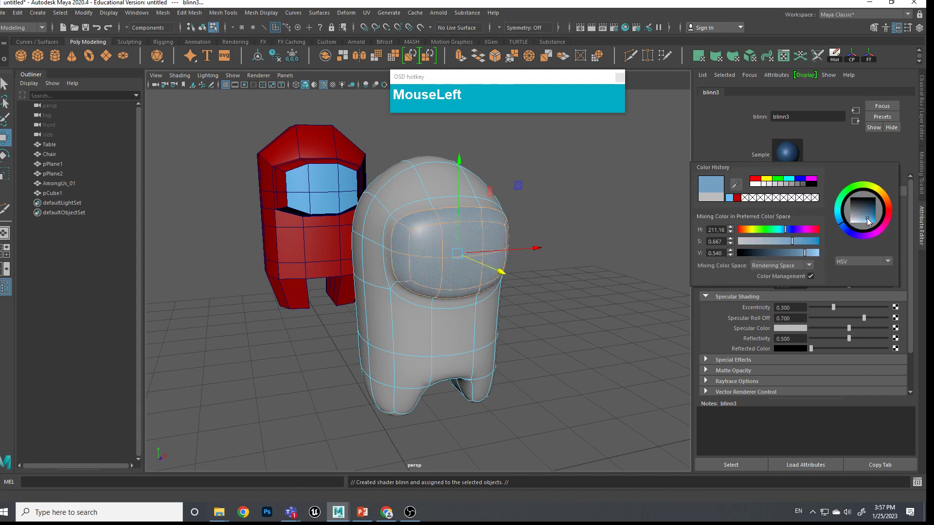
pyautogui.moveTo(868, 221); pyautogui.dragTo(863, 231)
pyautogui.click(598, 225)
pyautogui.scroll(3, 447, 231)
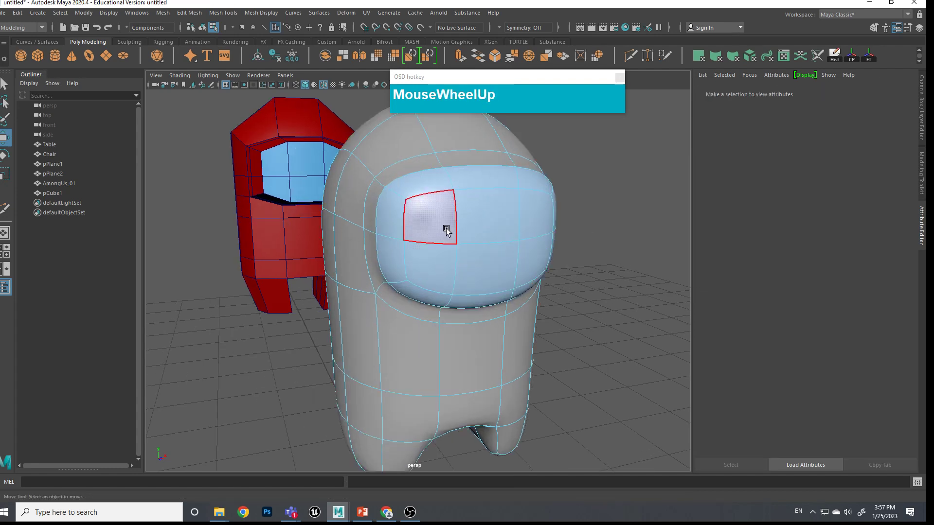
pyautogui.keyDown('alt'); pyautogui.moveTo(487, 265); pyautogui.dragTo(575, 283, button='middle'); pyautogui.keyUp('alt')
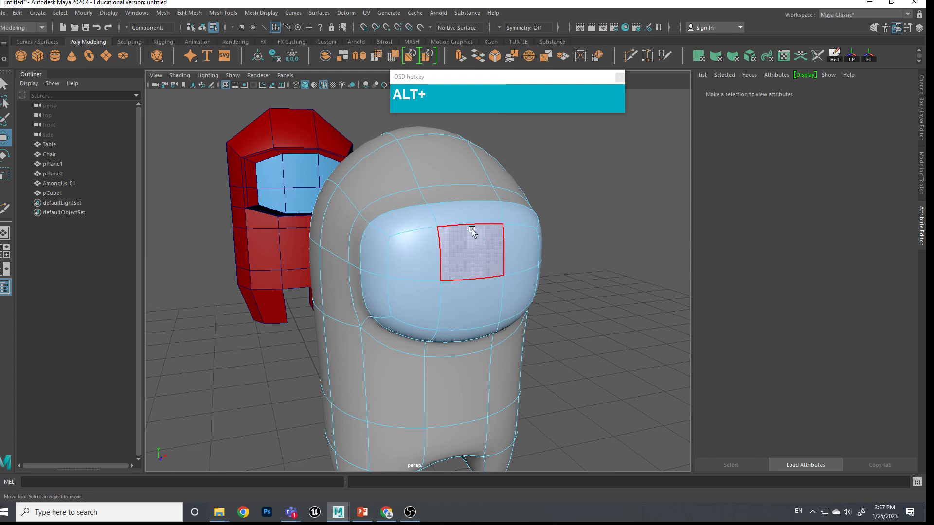
pyautogui.scroll(-3, 471, 231)
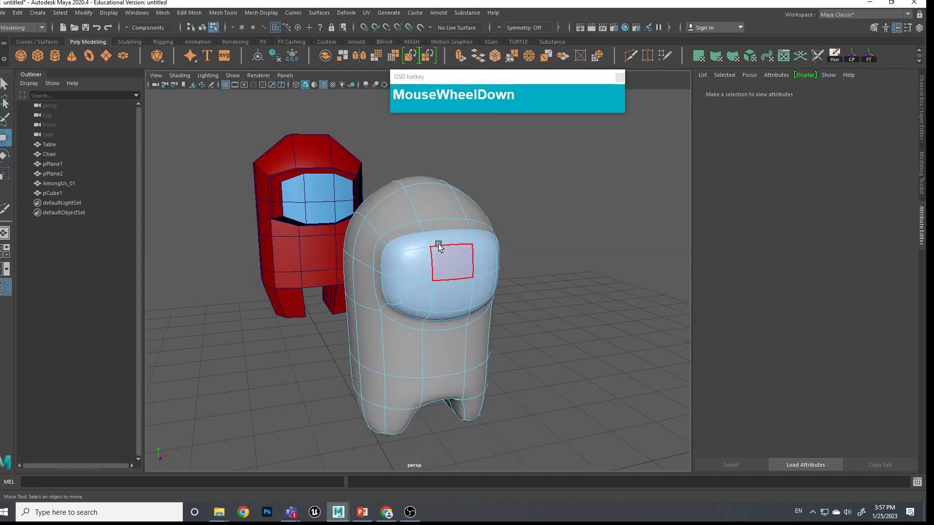
# - Select all visor faces, invert the selection to the rest of the body and assign a new Blinn material to it
pyautogui.click(461, 271)
pyautogui.keyDown('shift'); pyautogui.click(417, 264); pyautogui.keyUp('shift')
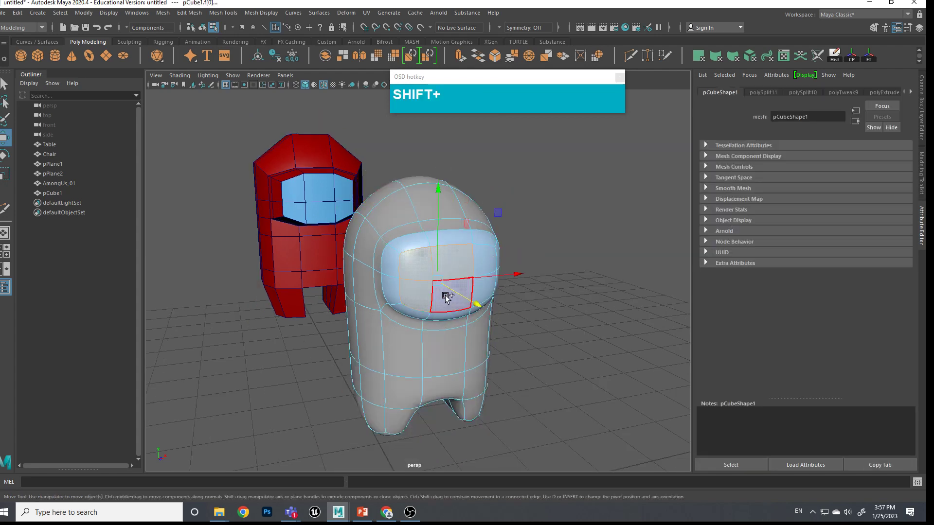
pyautogui.keyDown('shift'); pyautogui.click(485, 293); pyautogui.keyUp('shift')
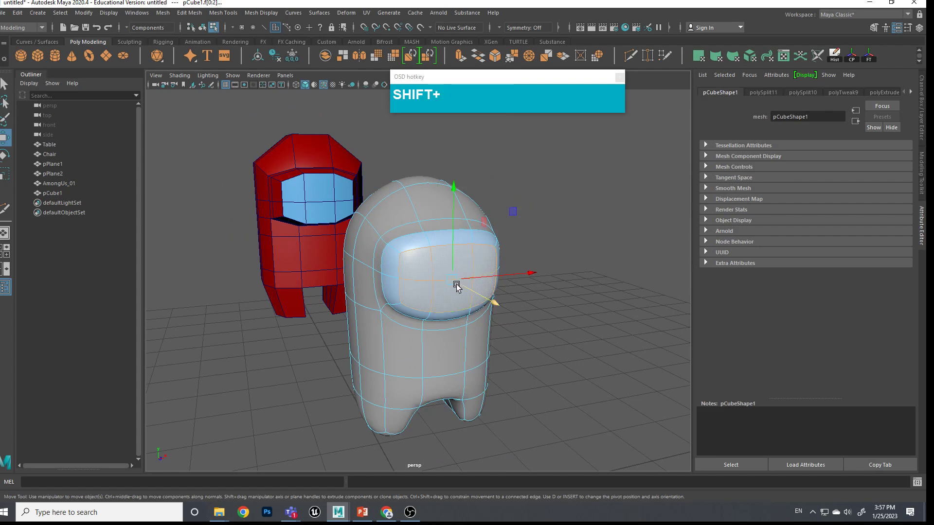
pyautogui.hotkey('shift', '.')
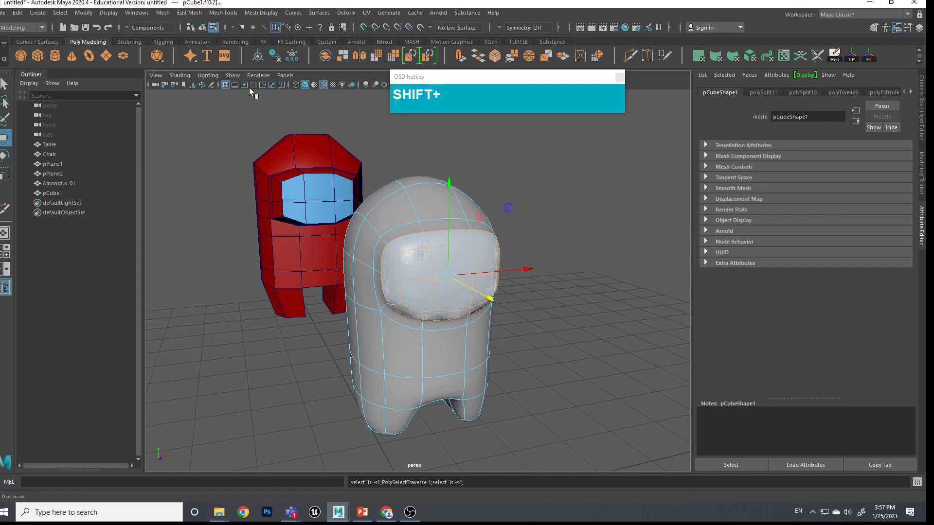
pyautogui.click(61, 13)
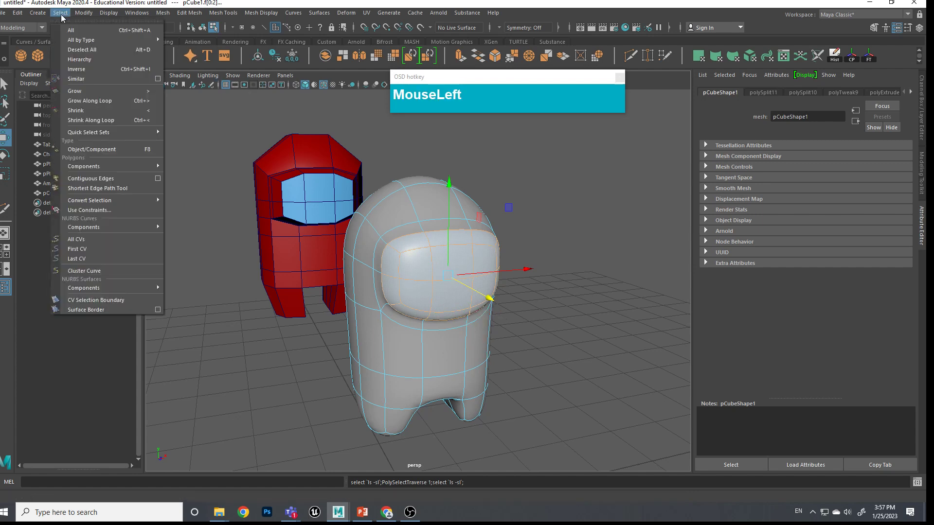
pyautogui.click(125, 72)
pyautogui.moveTo(487, 214)
pyautogui.keyDown('alt'); pyautogui.mouseDown()
pyautogui.moveTo(552, 244)
pyautogui.moveTo(503, 209)
pyautogui.moveTo(500, 217)
pyautogui.mouseUp(); pyautogui.keyUp('alt')
pyautogui.rightClick(372, 336)
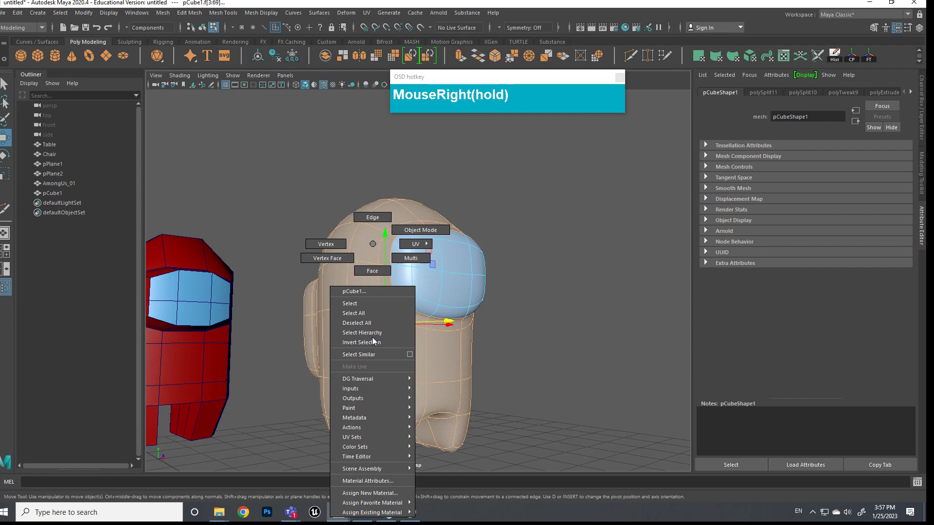
pyautogui.moveTo(379, 372); pyautogui.dragTo(378, 493, button='right')
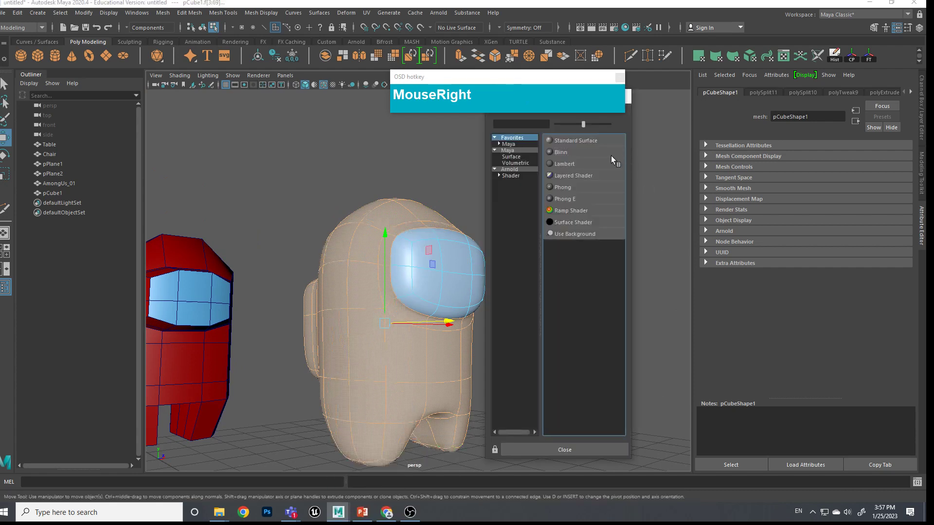
pyautogui.click(562, 153)
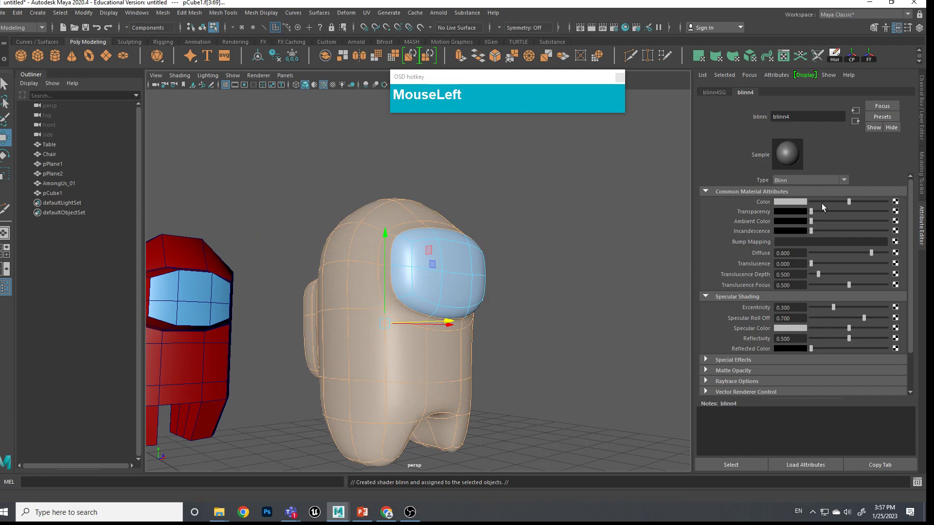
# - Set the body's Blinn material colour to a saturated green, then return to object mode with nothing selected
pyautogui.click(796, 203)
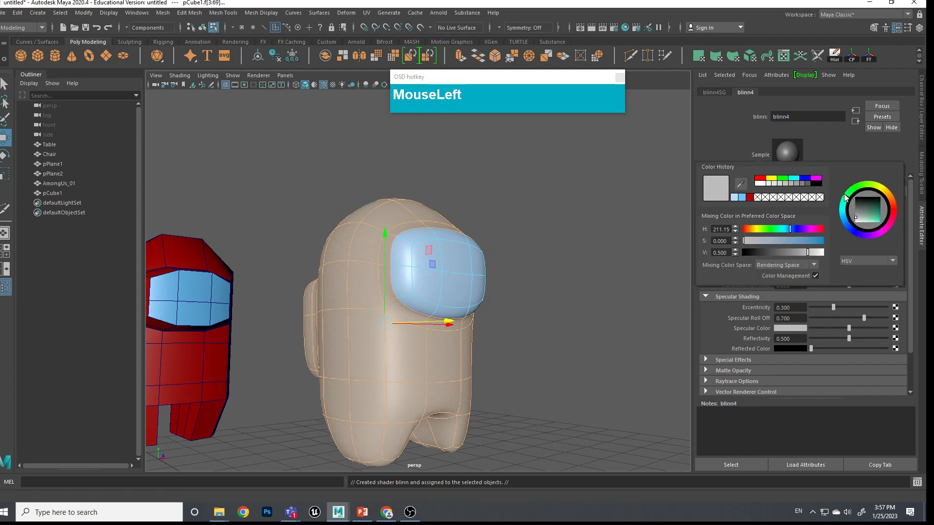
pyautogui.moveTo(872, 216); pyautogui.dragTo(881, 223)
pyautogui.moveTo(853, 191); pyautogui.dragTo(854, 186)
pyautogui.moveTo(880, 217); pyautogui.dragTo(884, 221)
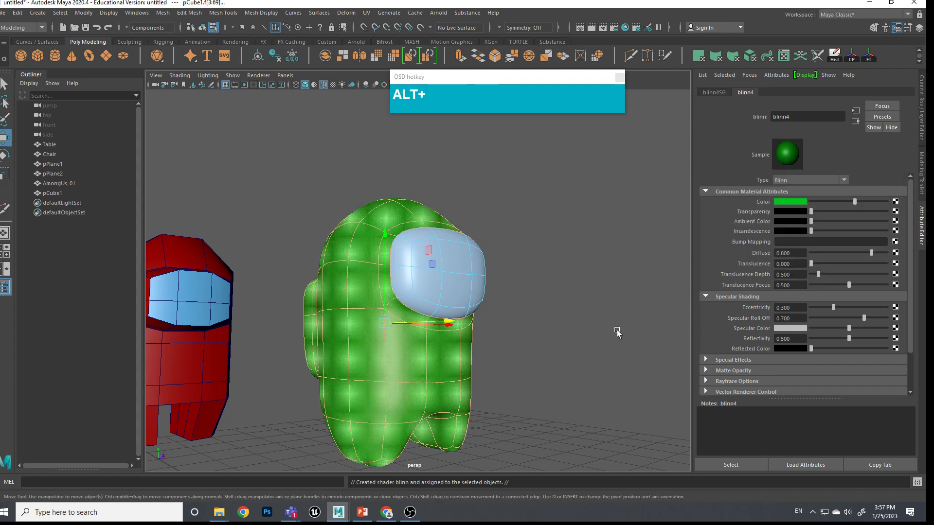
pyautogui.keyDown('alt'); pyautogui.moveTo(616, 330); pyautogui.dragTo(579, 334); pyautogui.keyUp('alt')
pyautogui.click(575, 334)
pyautogui.moveTo(456, 277); pyautogui.dragTo(506, 229, button='right')
pyautogui.click(608, 252)
# - Examine the coloured astronaut from several sides, with and without the wireframe overlay, and compare it with the red character
pyautogui.keyDown('alt'); pyautogui.moveTo(561, 313); pyautogui.dragTo(565, 311); pyautogui.keyUp('alt')
pyautogui.keyDown('alt'); pyautogui.moveTo(565, 310); pyautogui.dragTo(567, 302, button='middle'); pyautogui.keyUp('alt')
pyautogui.moveTo(567, 303)
pyautogui.keyDown('alt'); pyautogui.mouseDown()
pyautogui.moveTo(571, 296)
pyautogui.moveTo(558, 302)
pyautogui.moveTo(562, 319)
pyautogui.moveTo(429, 321)
pyautogui.moveTo(623, 318)
pyautogui.mouseUp(); pyautogui.keyUp('alt')
pyautogui.hotkey('alt', '5')
pyautogui.hotkey('alt', '5')
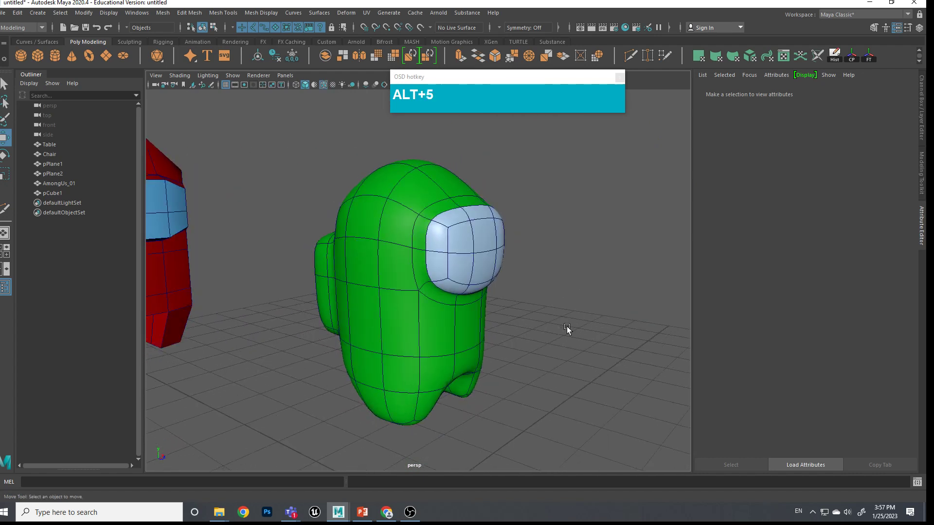
pyautogui.keyDown('alt'); pyautogui.moveTo(567, 328); pyautogui.dragTo(524, 271); pyautogui.keyUp('alt')
pyautogui.keyDown('alt'); pyautogui.moveTo(523, 271); pyautogui.dragTo(544, 358, button='middle'); pyautogui.keyUp('alt')
pyautogui.keyDown('alt'); pyautogui.moveTo(544, 359); pyautogui.dragTo(549, 353); pyautogui.keyUp('alt')
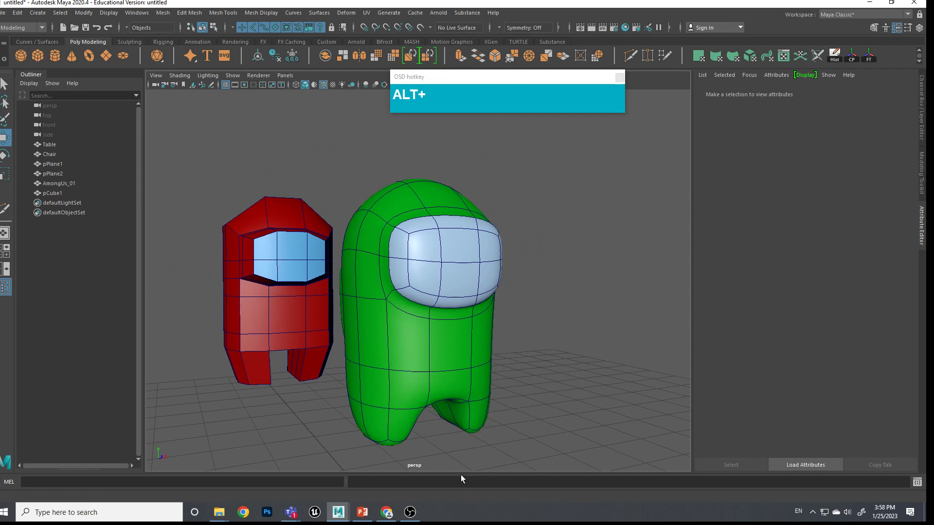
pyautogui.click(410, 513)
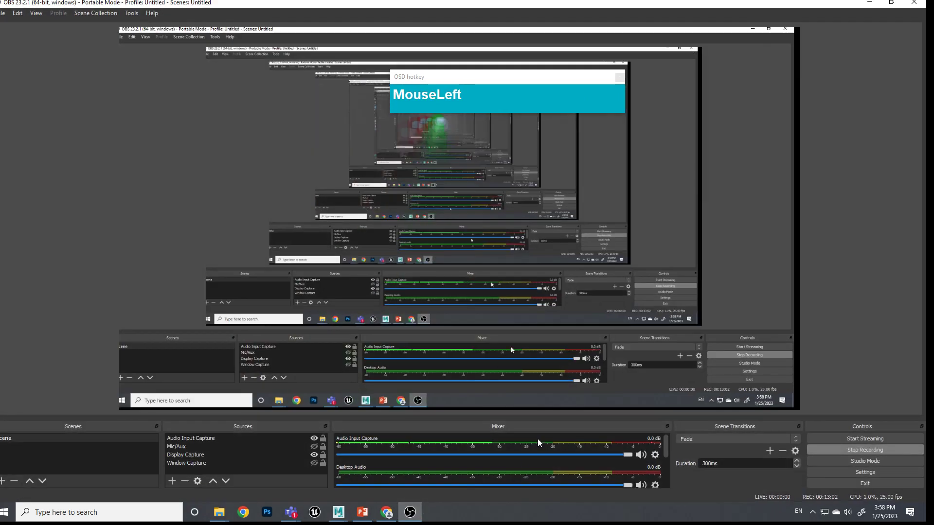
pyautogui.click(812, 512)
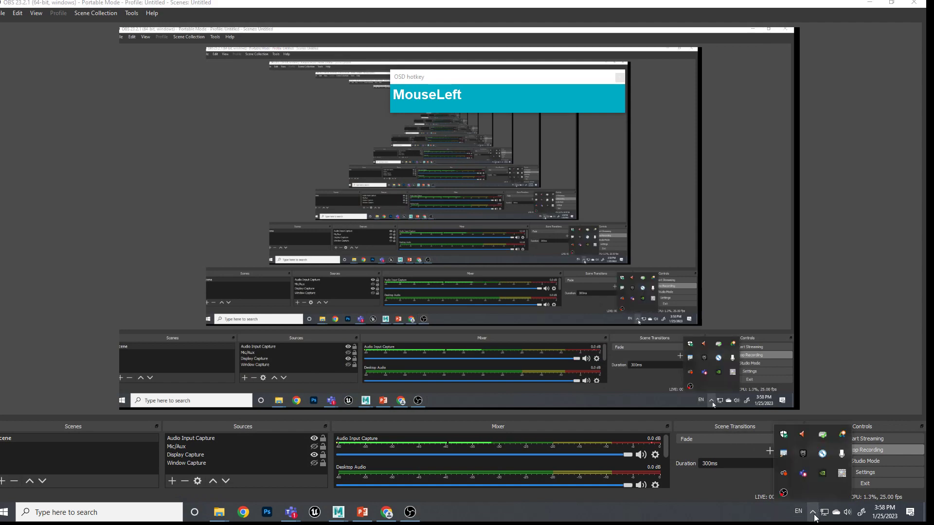